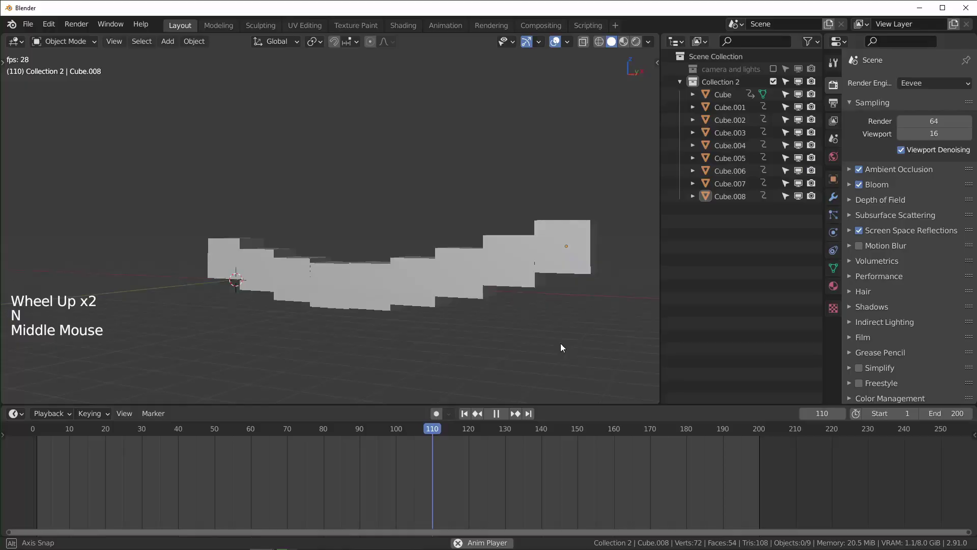
Step: Insert location keyframes on all the selected cubes
middle_drag(561, 344, 591, 341)
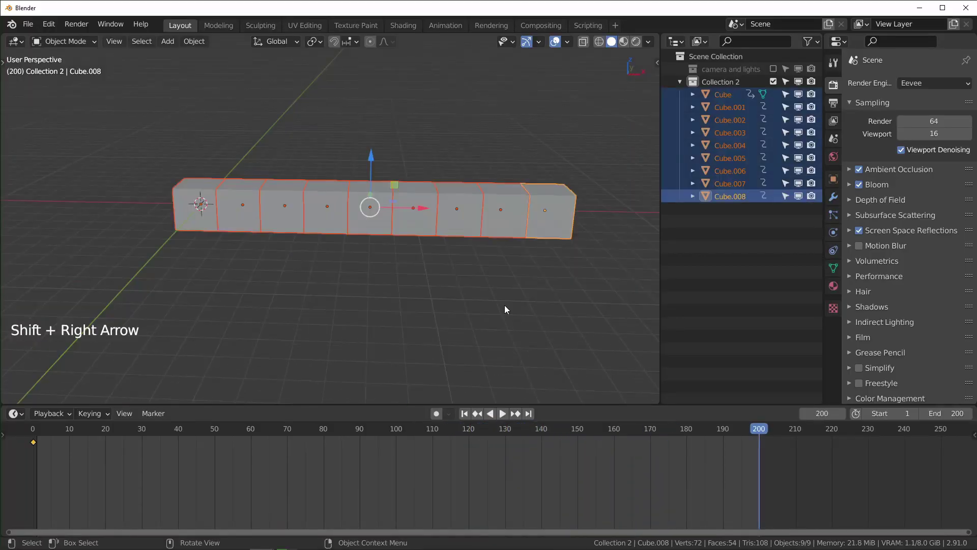
key(i)
click(505, 306)
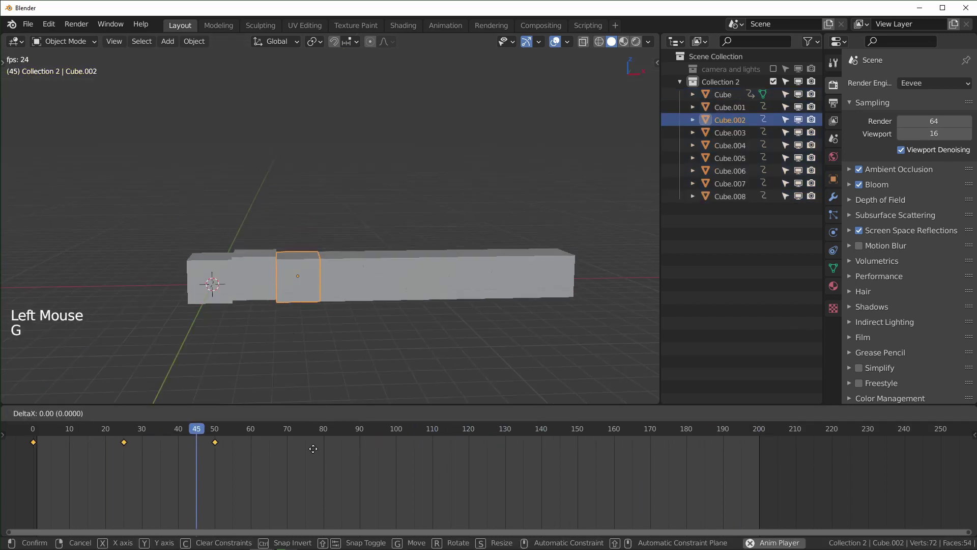
Step: Slide each cube's keys progressively later so the cubes animate one after another
click(443, 280)
key(g)
click(414, 463)
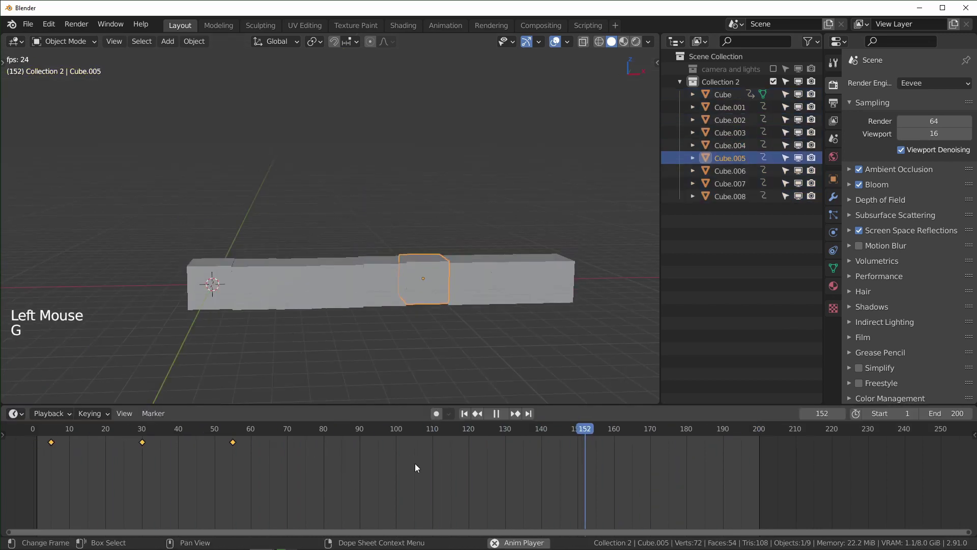
click(468, 280)
key(g)
click(407, 473)
click(509, 279)
key(g)
click(405, 478)
click(554, 277)
Step: Select all the cubes' keyframes and fit their motion curves into view
key(ctrl+Tab)
key(a)
key(KP_Decimal)
click(459, 503)
scroll(459, 504, down, 3)
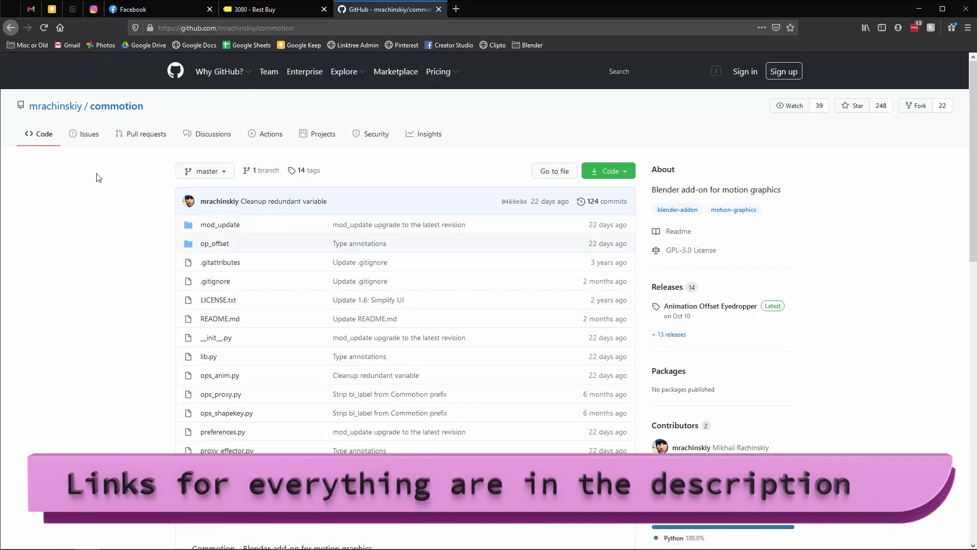
scroll(125, 220, down, 3)
scroll(128, 222, down, 5)
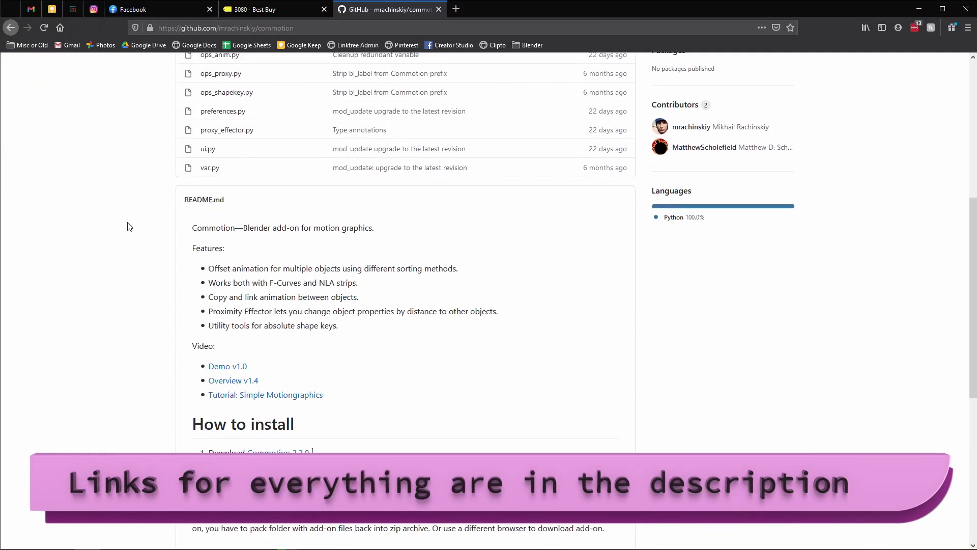
drag(314, 255, 234, 251)
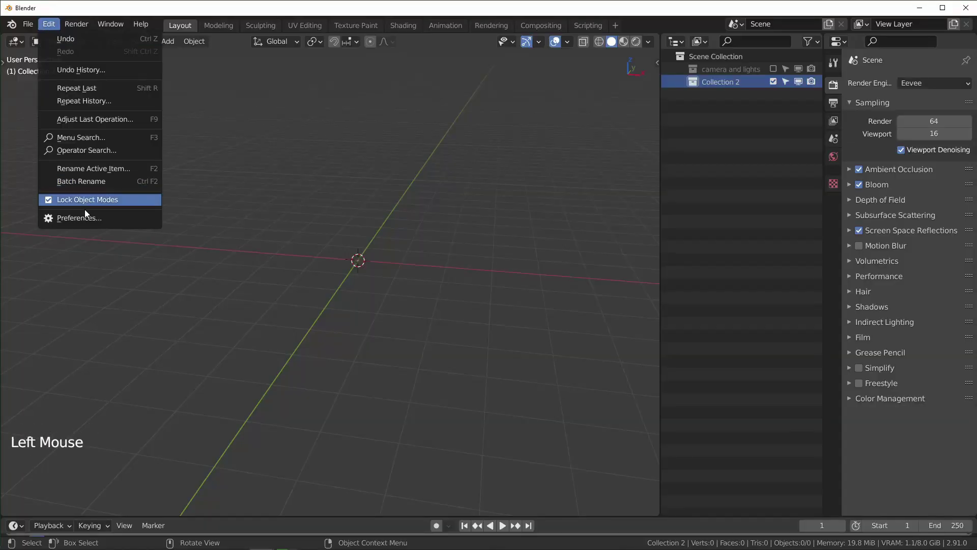
Step: Find the Animation: Commotion add-on under Preferences Add-ons, then orbit the camera-and-light scene
click(85, 212)
click(55, 185)
drag(152, 61, 266, 57)
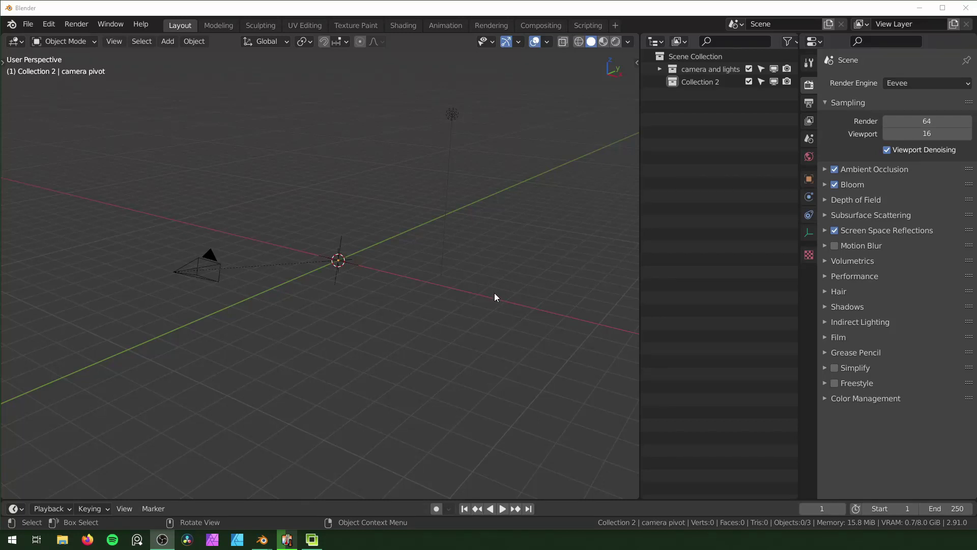
scroll(454, 305, up, 2)
scroll(455, 306, down, 3)
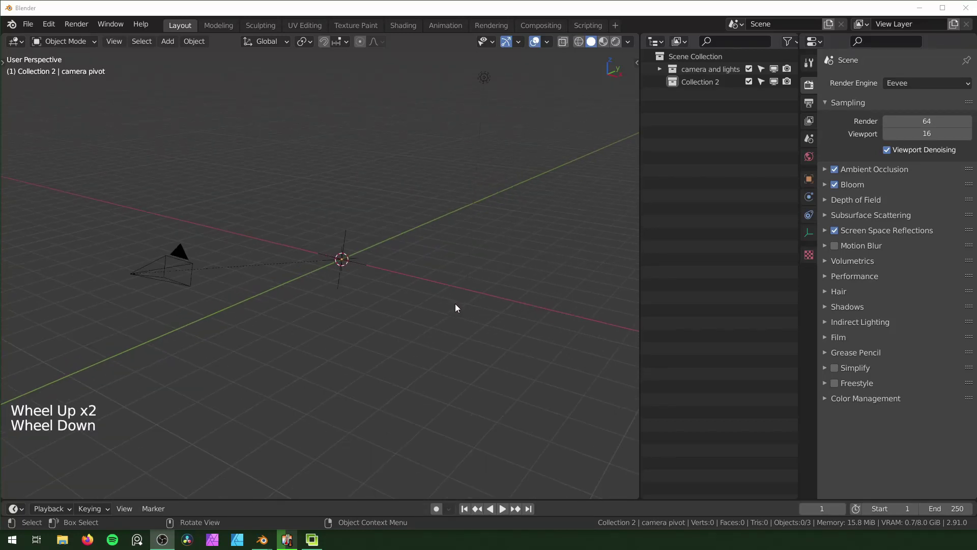
scroll(460, 306, up, 1)
mouse_move(461, 305)
middle_down()
mouse_move(482, 303)
mouse_move(468, 307)
middle_up()
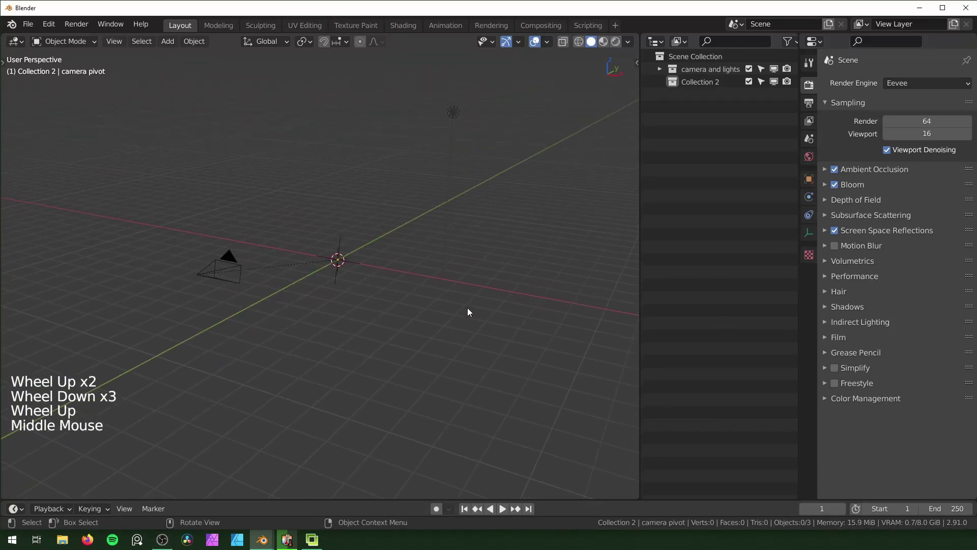
Step: Add a mesh plane at the origin
key(shift+a)
mouse_move(142, 244)
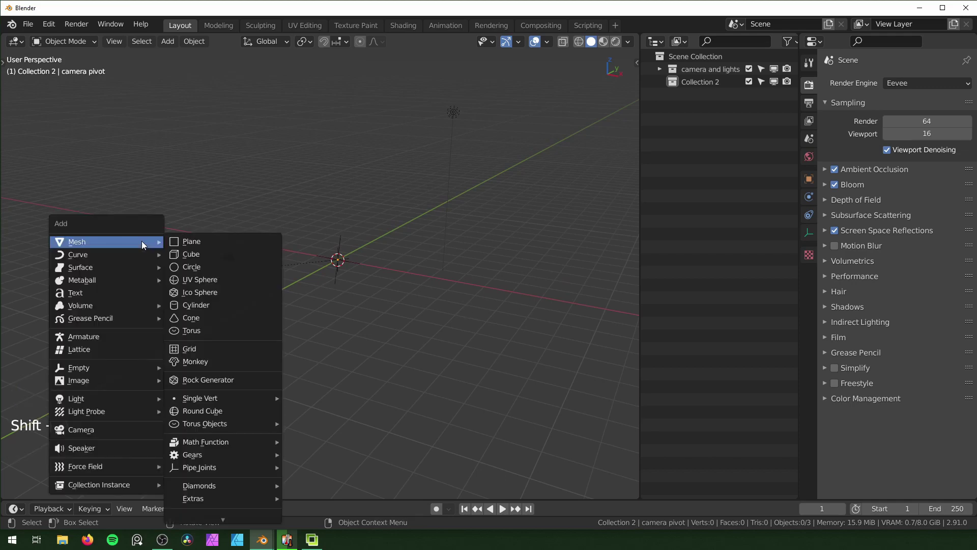
click(194, 243)
scroll(400, 297, up, 2)
scroll(306, 290, down, 2)
scroll(198, 284, up, 3)
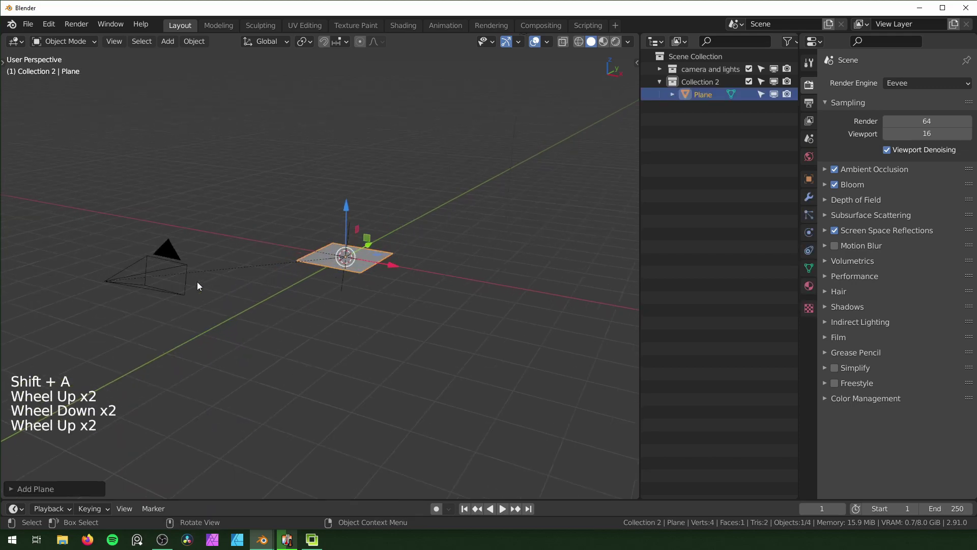
Step: Rotate, tilt on local X and rescale the camera pivot so the plane fills the camera view
click(659, 69)
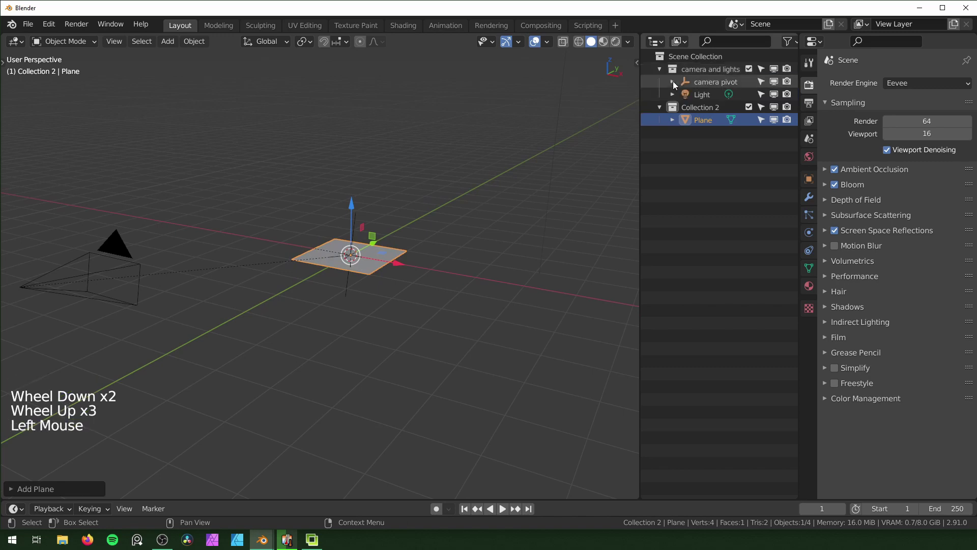
click(711, 83)
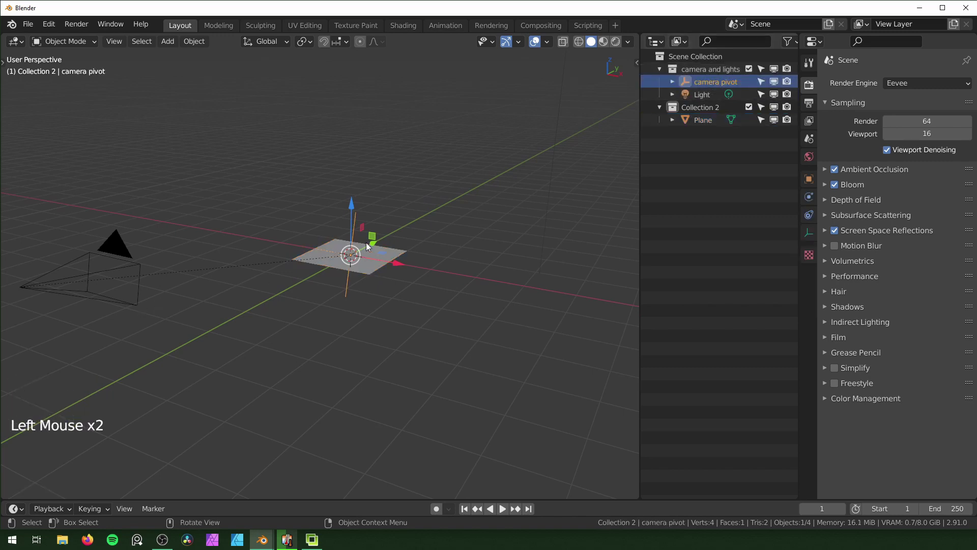
key(KP_0)
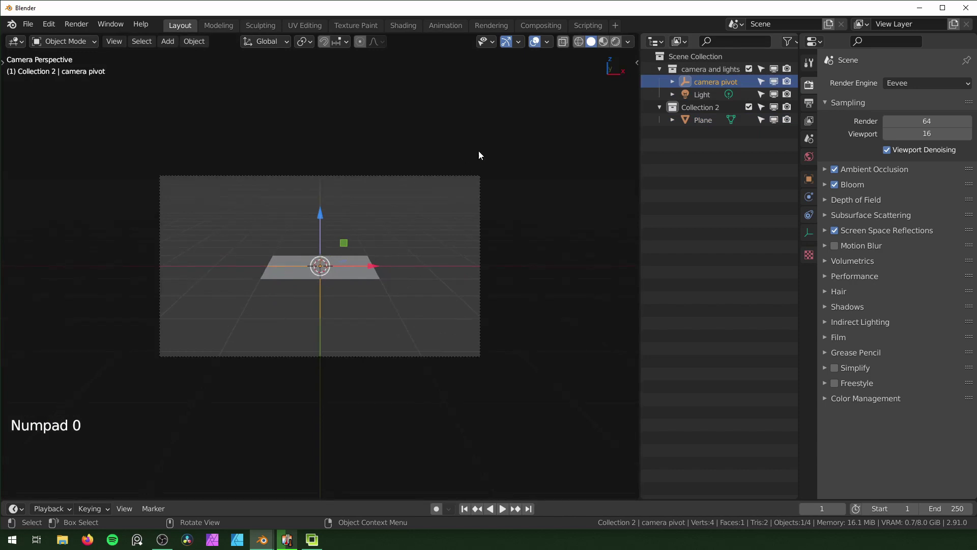
key(r)
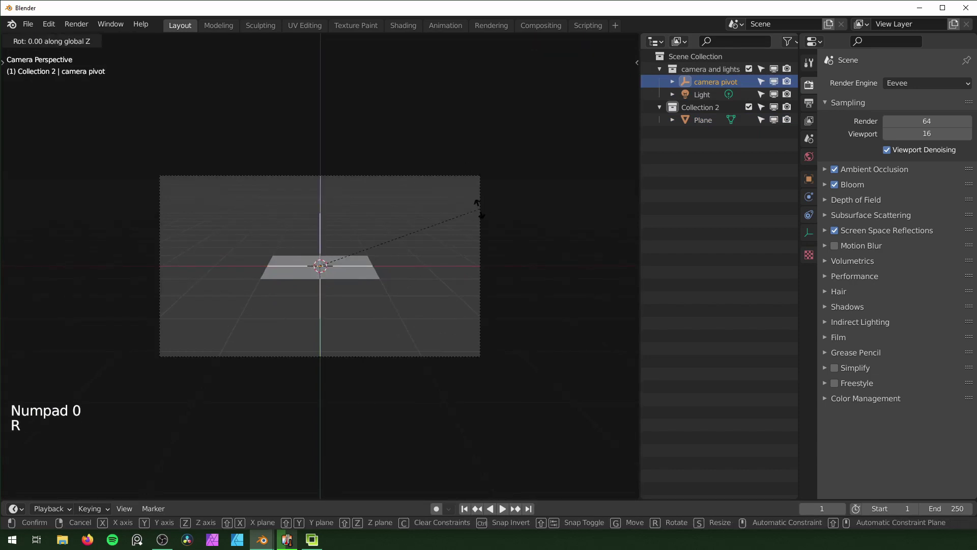
click(445, 105)
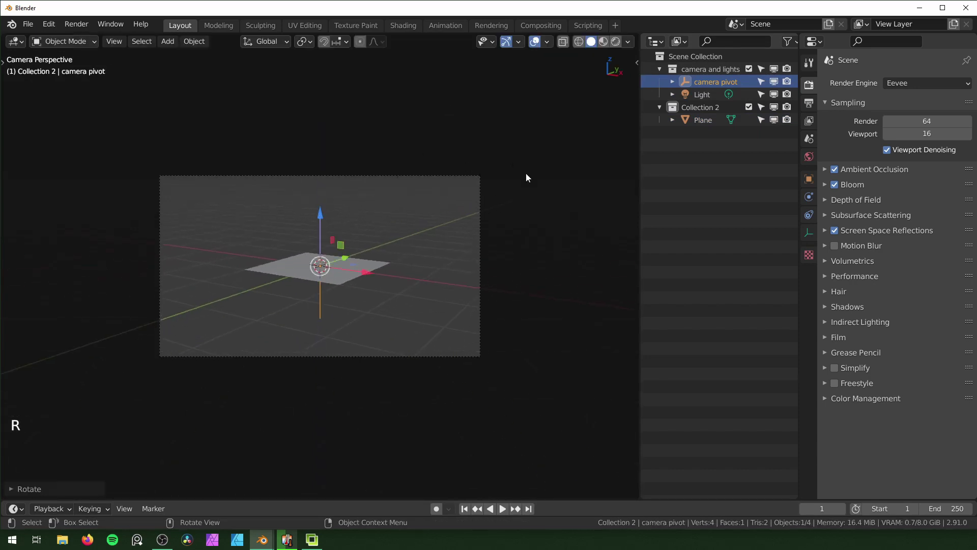
key(r)
key(x)
key(x)
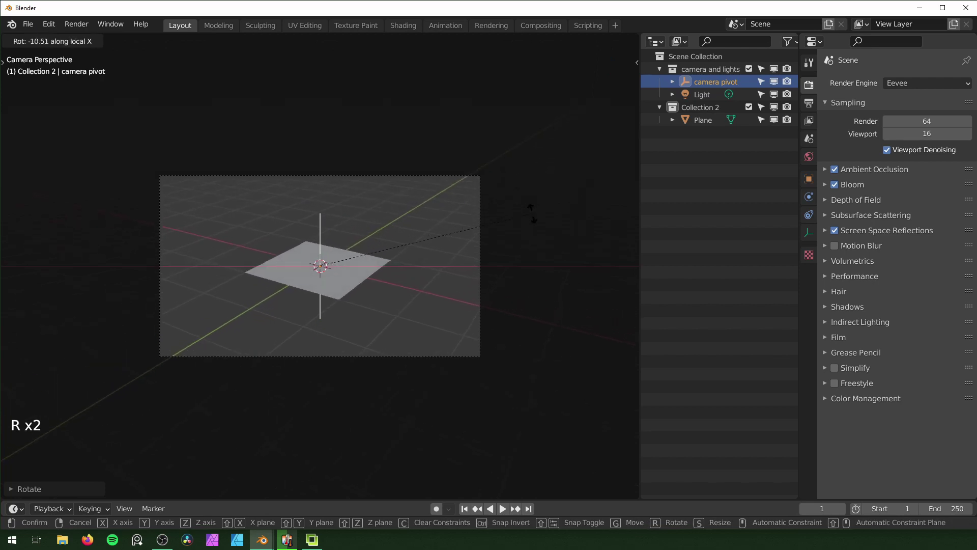
click(564, 229)
key(s)
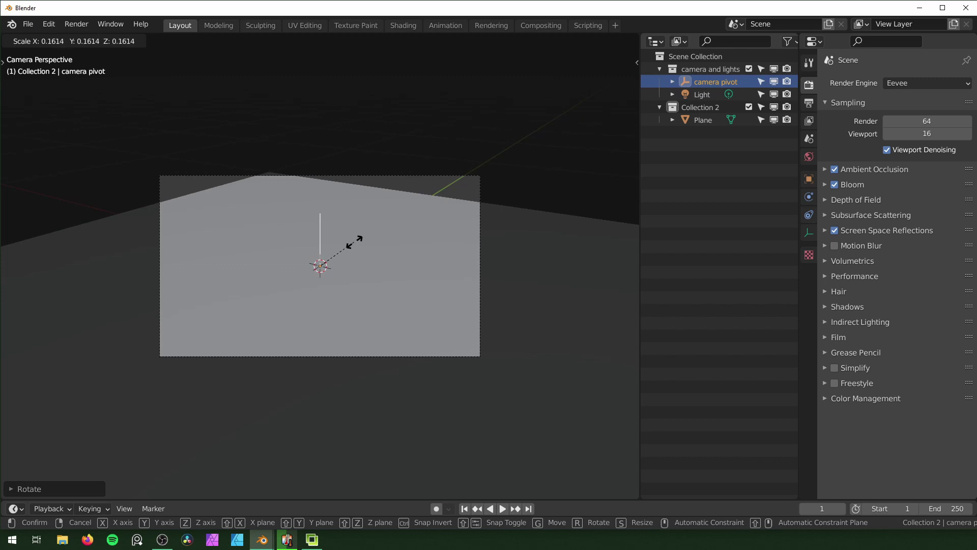
click(366, 239)
key(s)
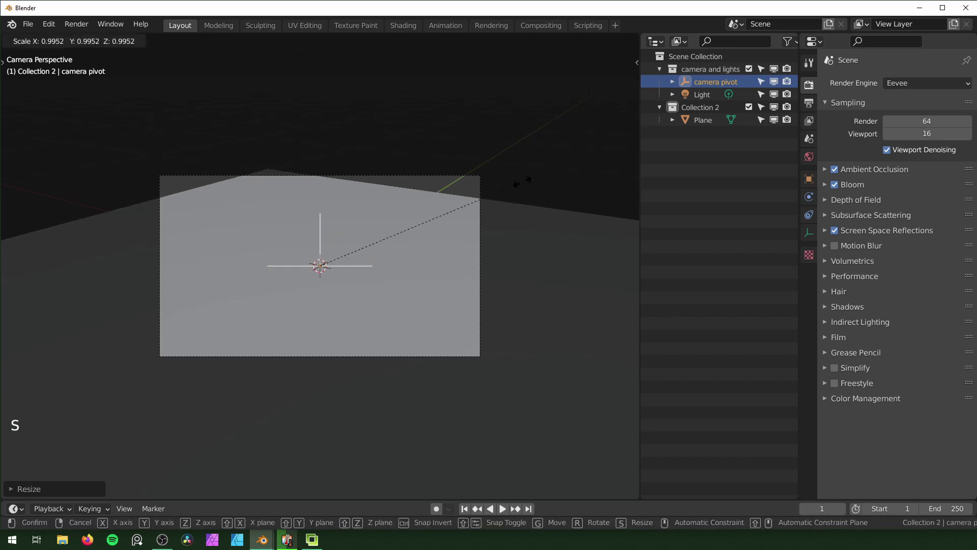
click(454, 232)
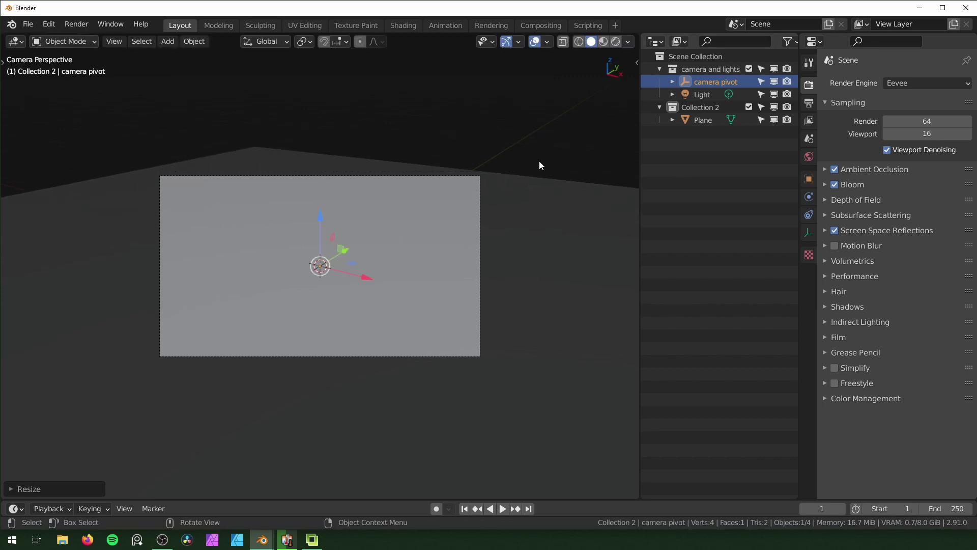
Step: Subdivide the plane to level 4 with Simple subdivision, in wireframe with Optimal Display off
click(476, 206)
scroll(476, 206, down, 7)
scroll(453, 232, up, 2)
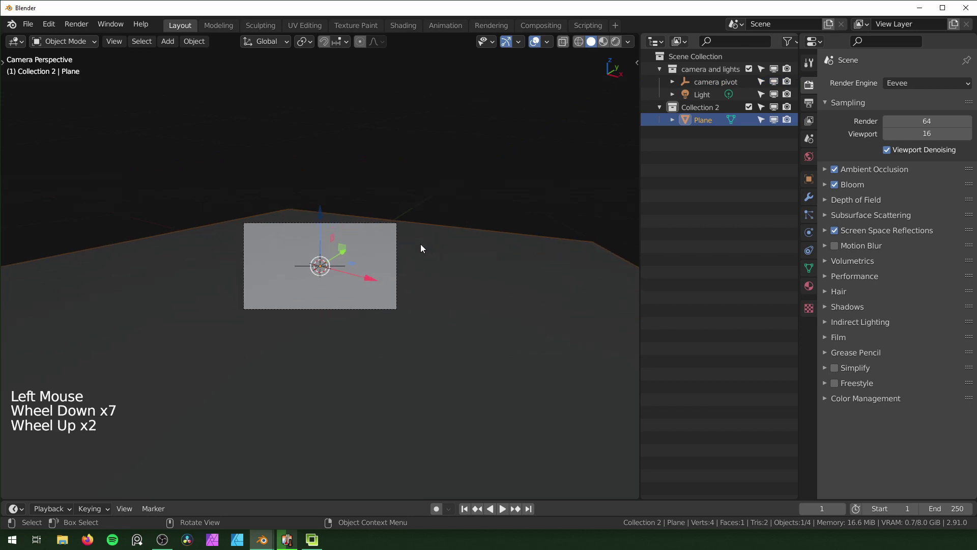
middle_drag(420, 243, 481, 254)
scroll(476, 252, down, 11)
scroll(471, 250, up, 1)
scroll(471, 250, down, 2)
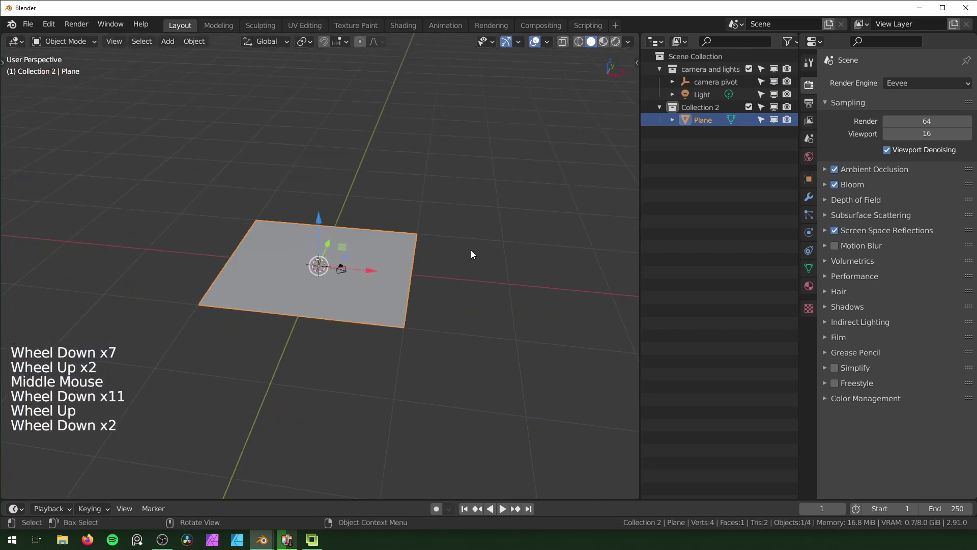
key(ctrl+4)
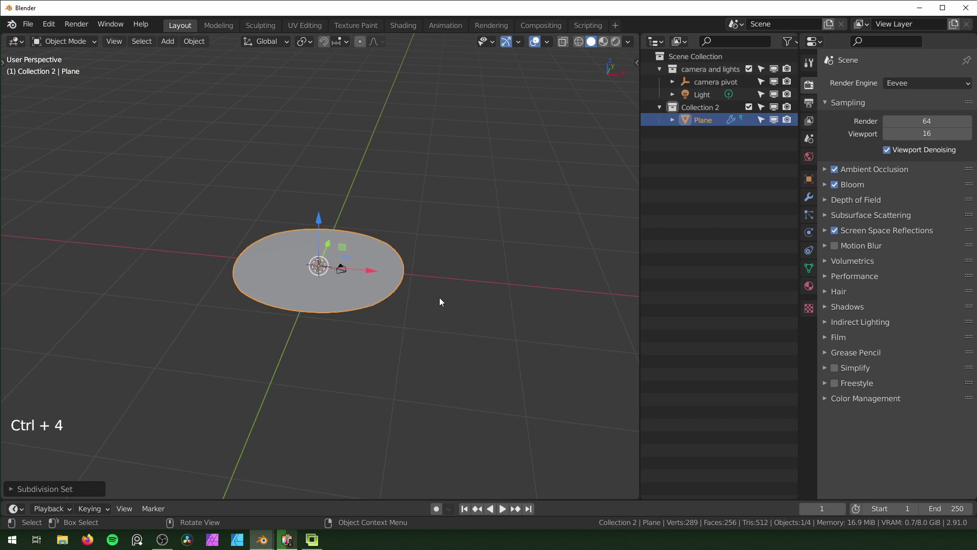
key(shift+z)
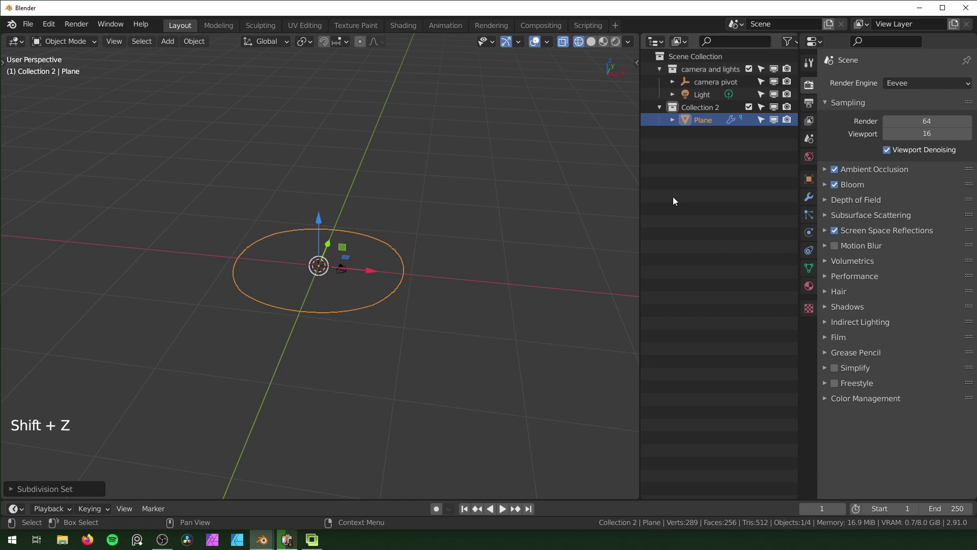
click(809, 198)
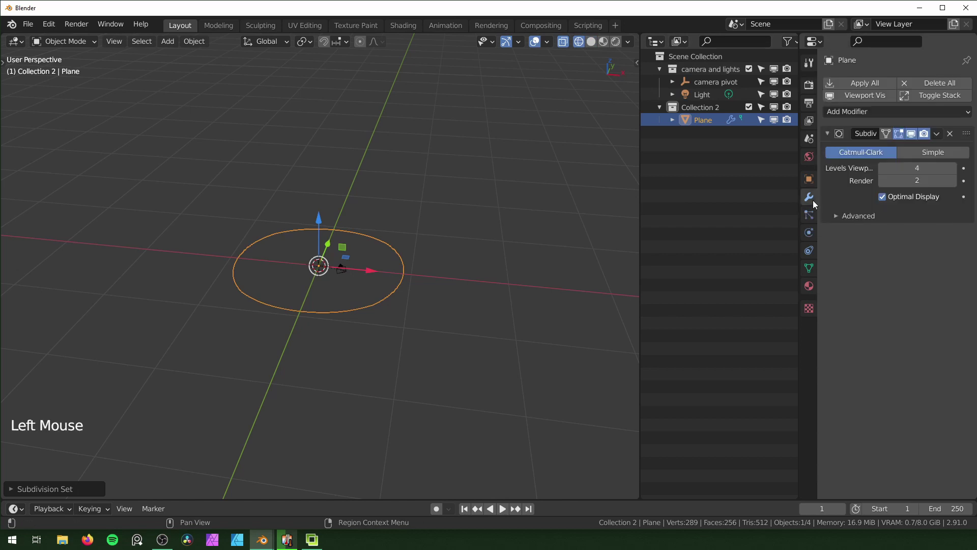
click(882, 198)
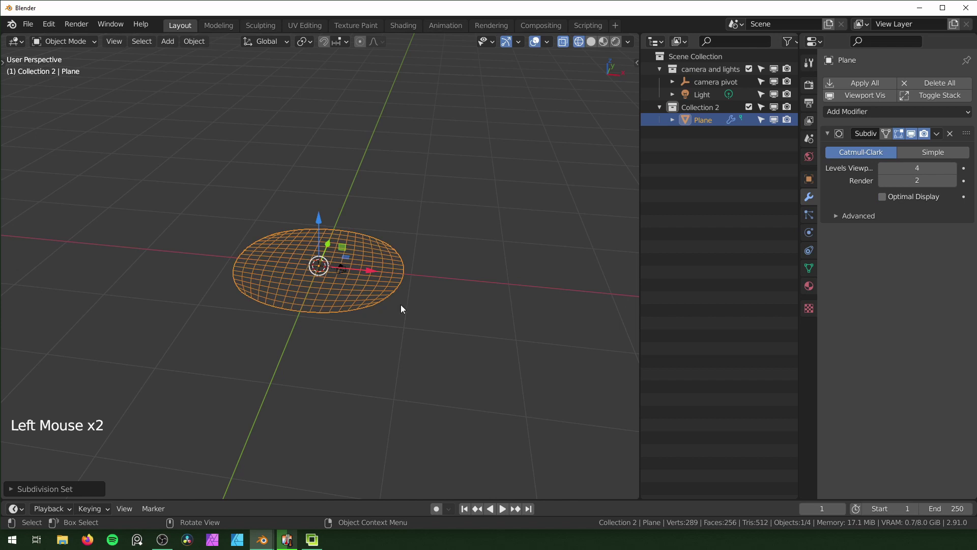
click(919, 153)
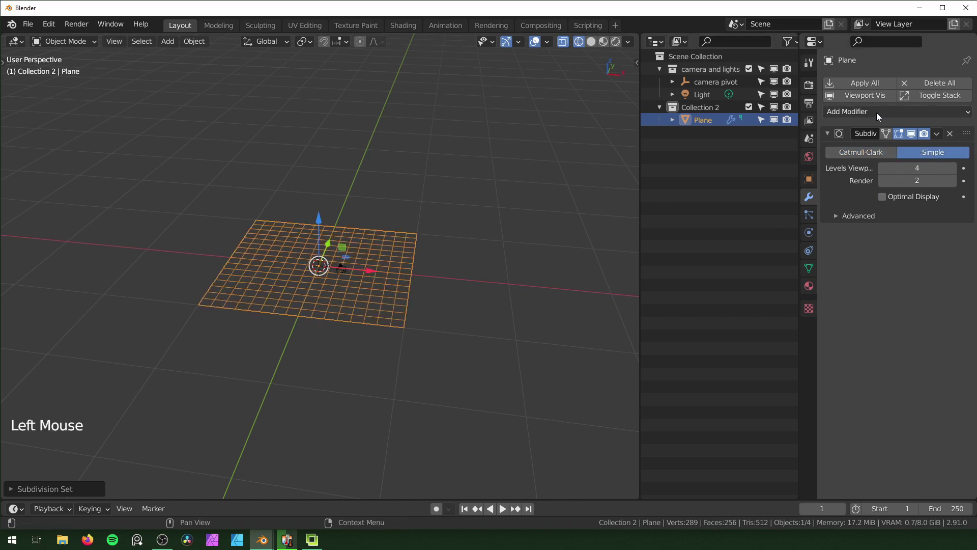
Step: Add a Decimate modifier from the Generate list
click(839, 112)
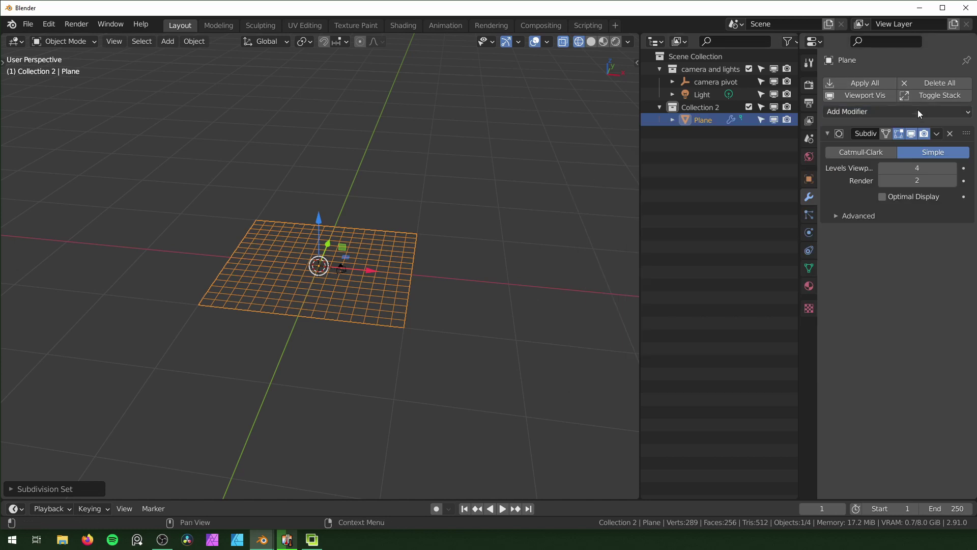
click(916, 111)
click(716, 203)
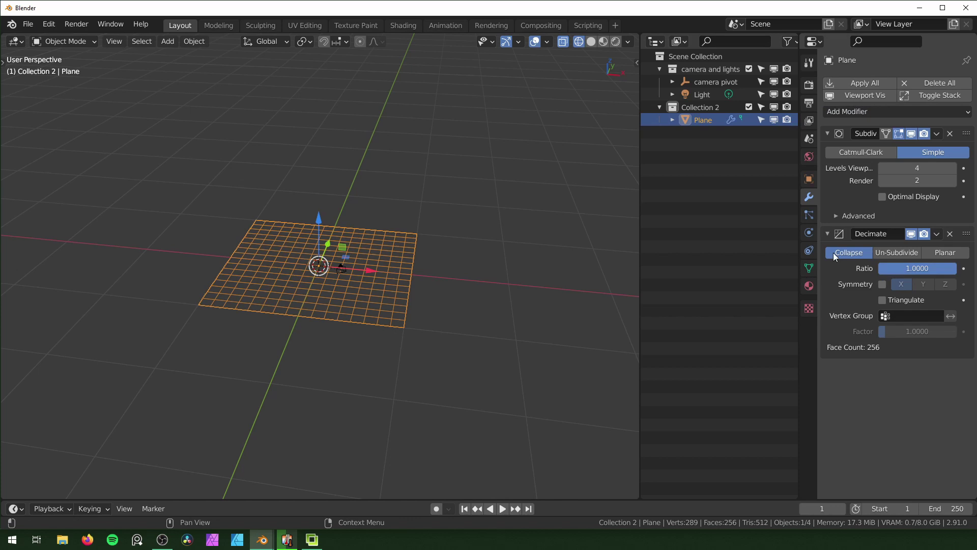
Step: Set the Decimate ratio to 0.5 and raise viewport subdivision levels to 5
click(916, 270)
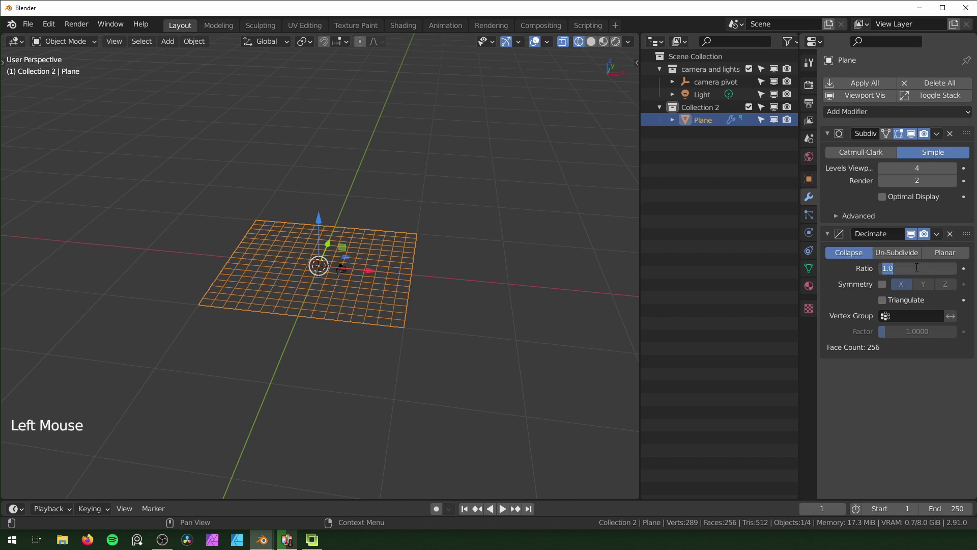
text(0.5)
key(Return)
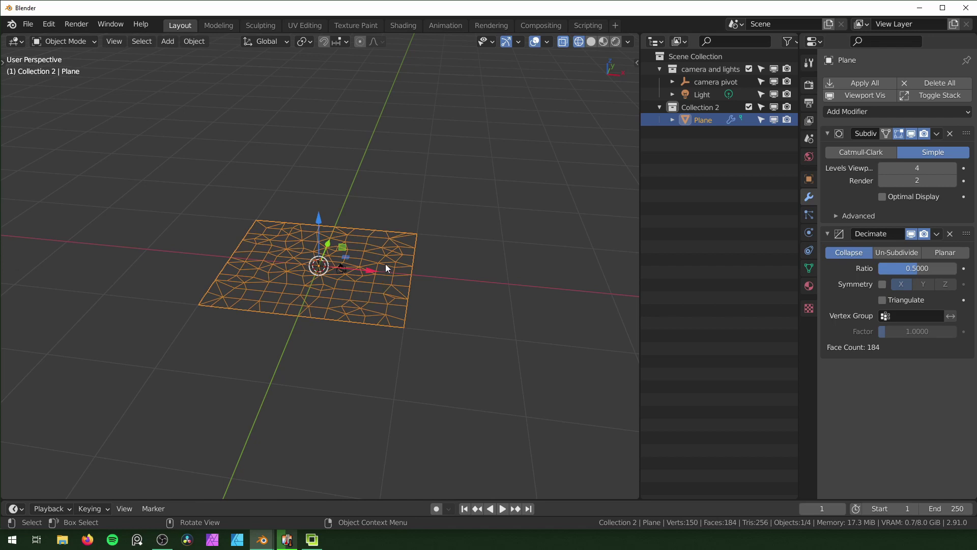
key(KP_0)
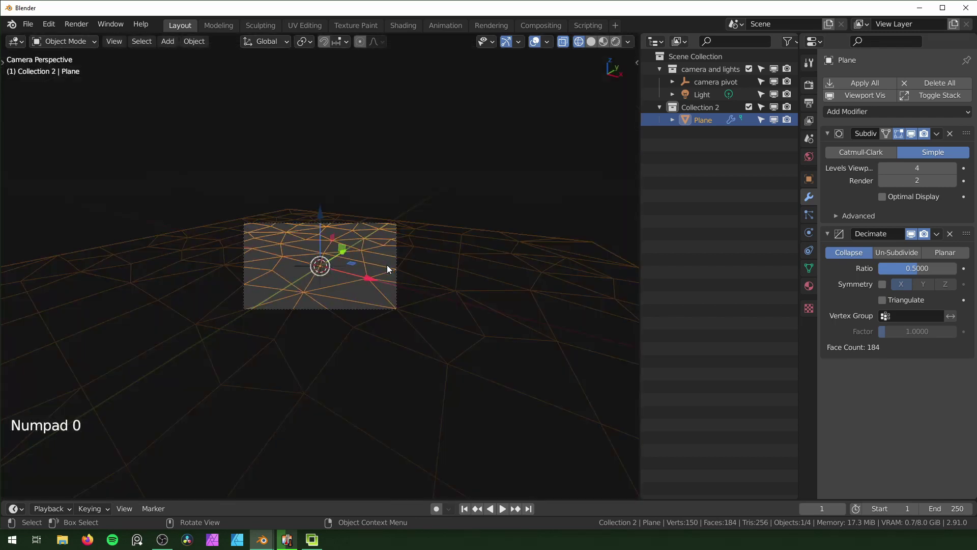
scroll(388, 270, up, 5)
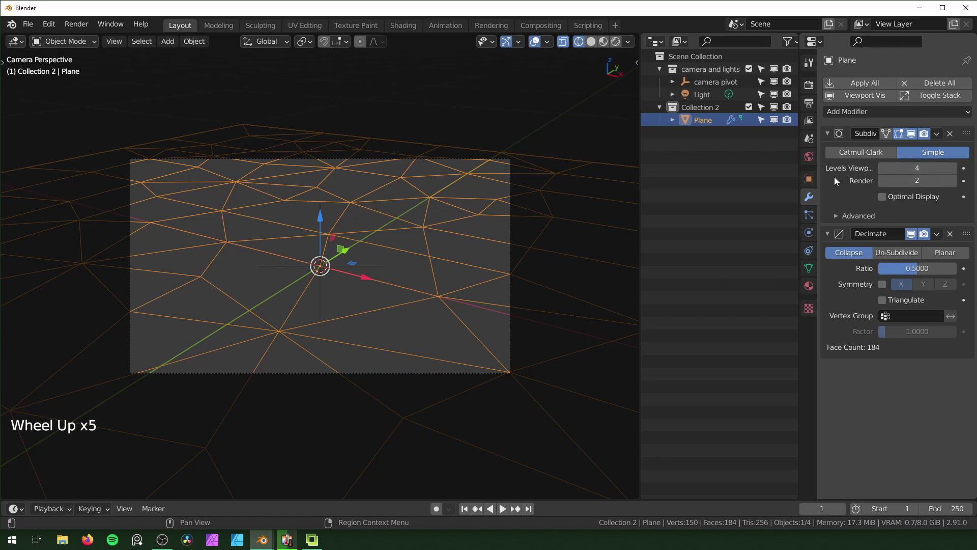
click(953, 169)
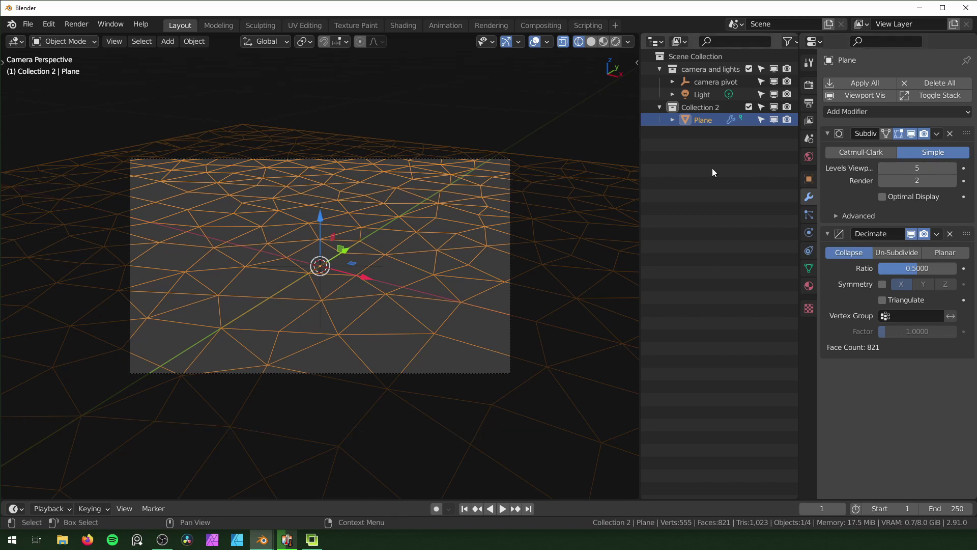
Step: Add an Edge Split modifier with its edge angle set to 0°
click(829, 112)
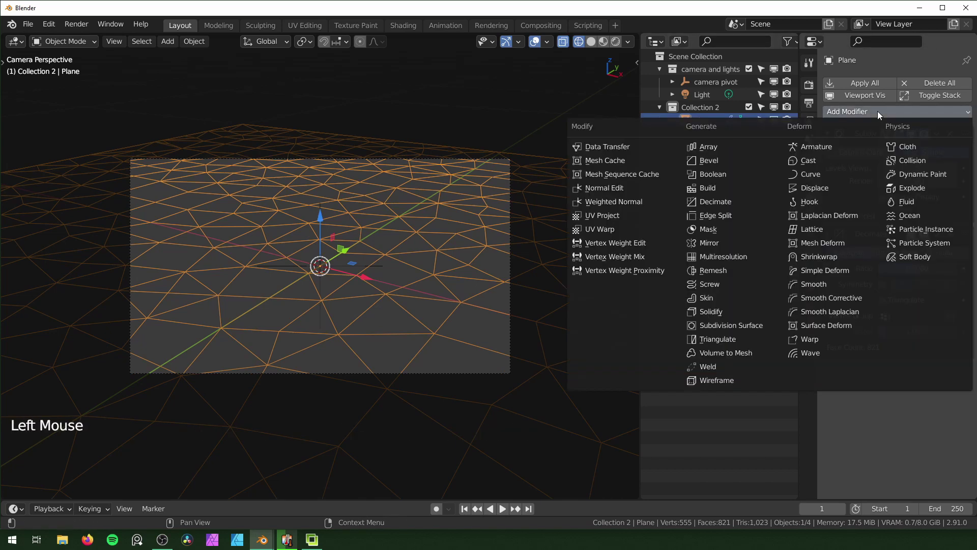
click(726, 220)
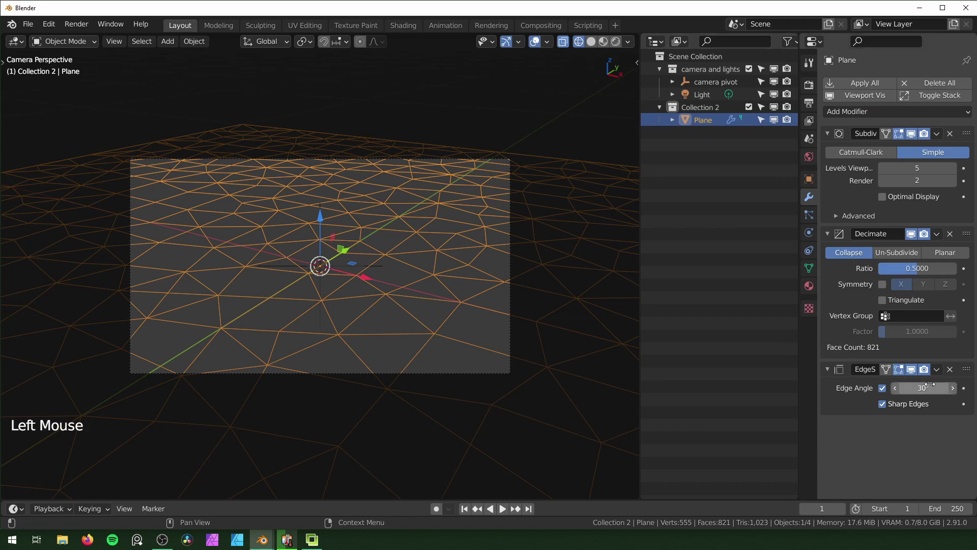
drag(923, 388, 919, 388)
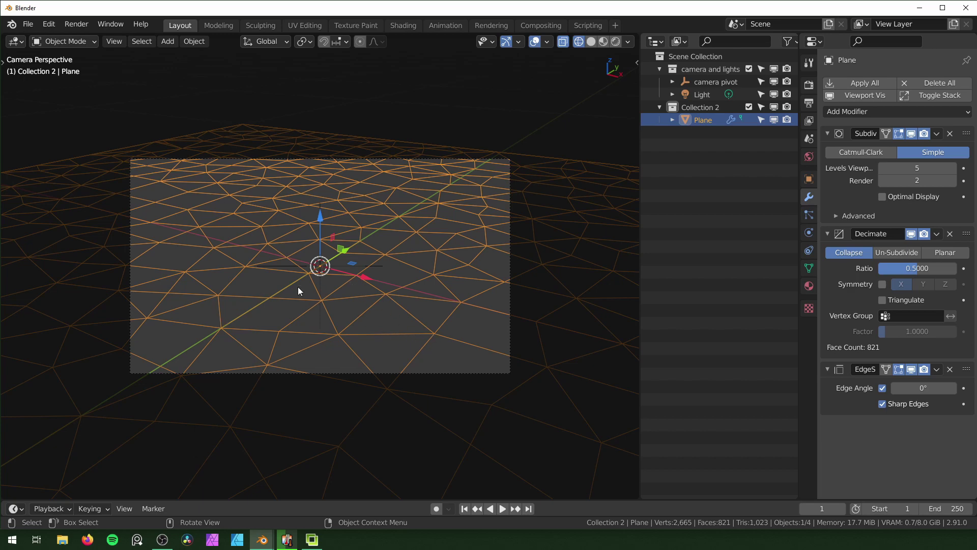
Step: Add a Smooth modifier with factor lowered to 0.122
click(893, 112)
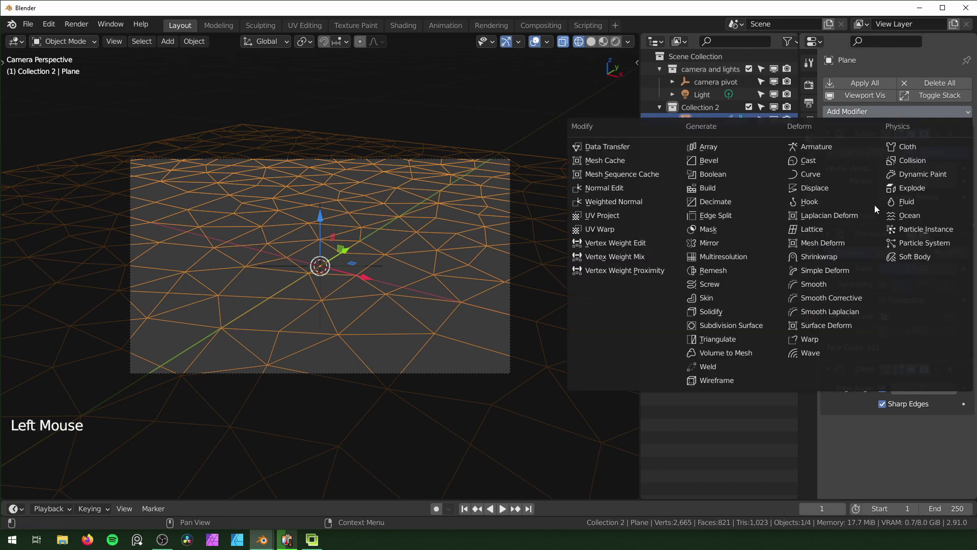
click(824, 284)
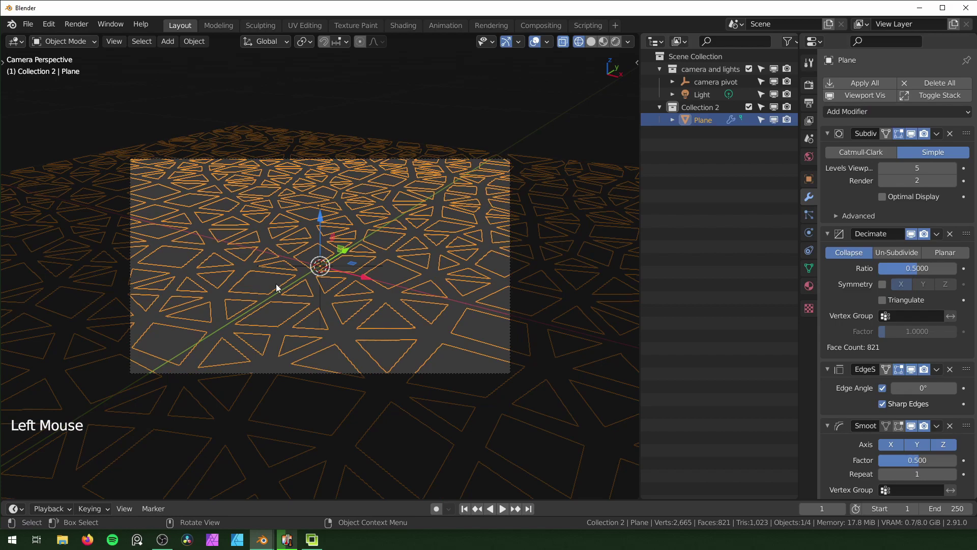
scroll(865, 412, down, 8)
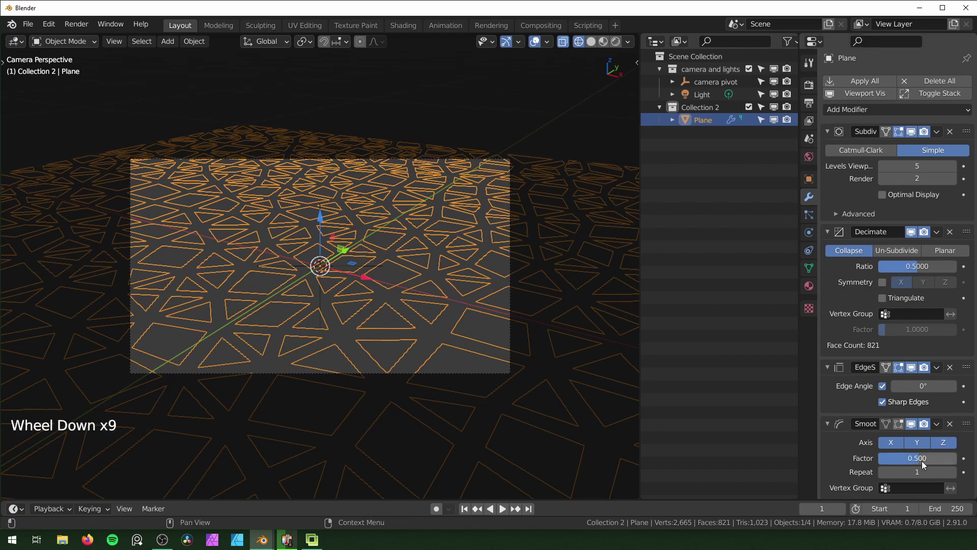
shift+drag(923, 459, 860, 459)
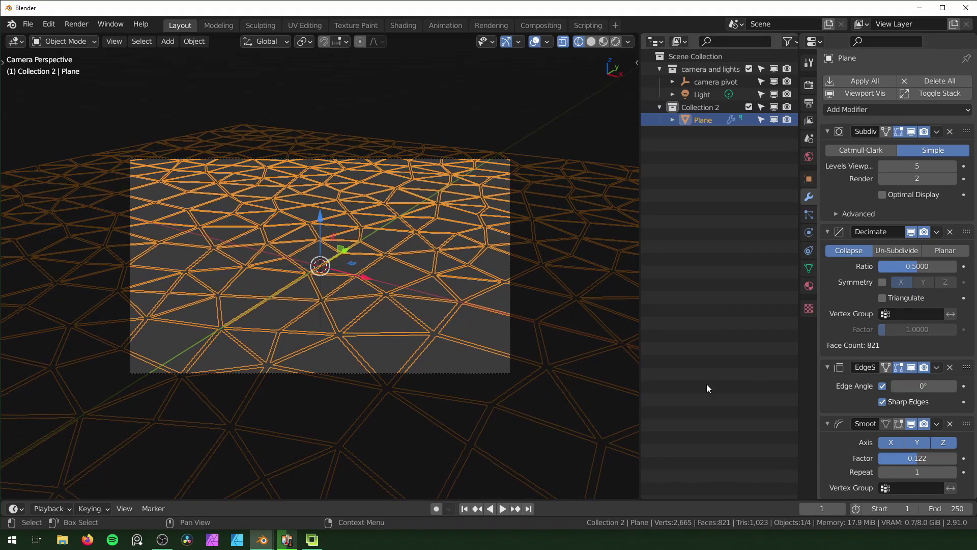
Step: Switch to solid shading and orbit out of camera view to frame the shattered plane
key(shift+z)
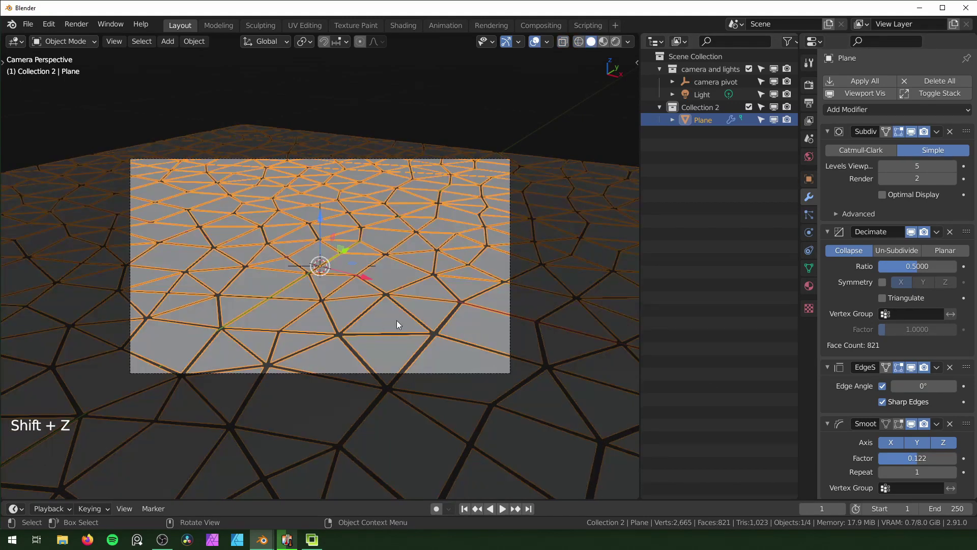
scroll(356, 285, down, 6)
middle_drag(356, 285, 376, 290)
Step: Add a Solidify modifier with 0.2 m thickness and inspect the thickened slab
scroll(377, 290, down, 11)
middle_drag(377, 290, 387, 295)
scroll(386, 296, up, 5)
middle_drag(387, 295, 458, 265)
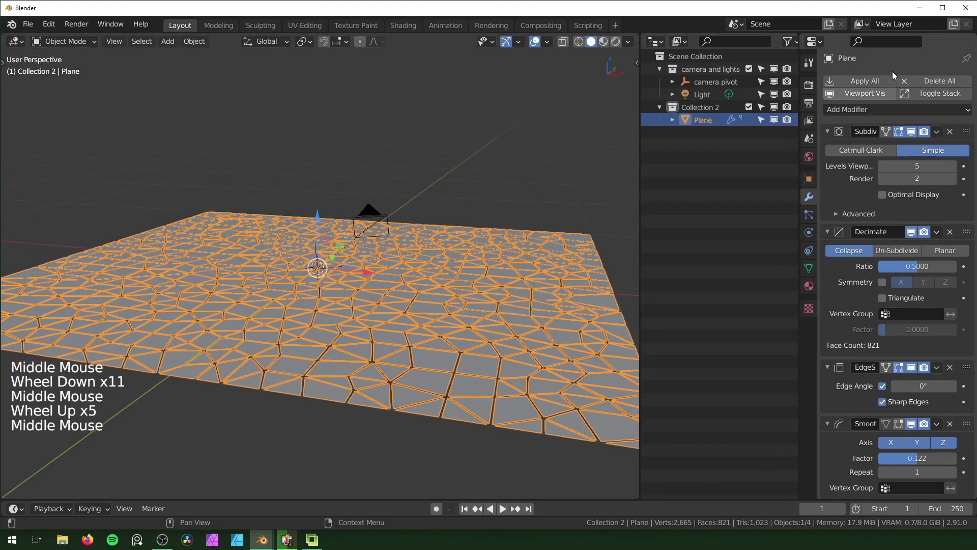
click(874, 109)
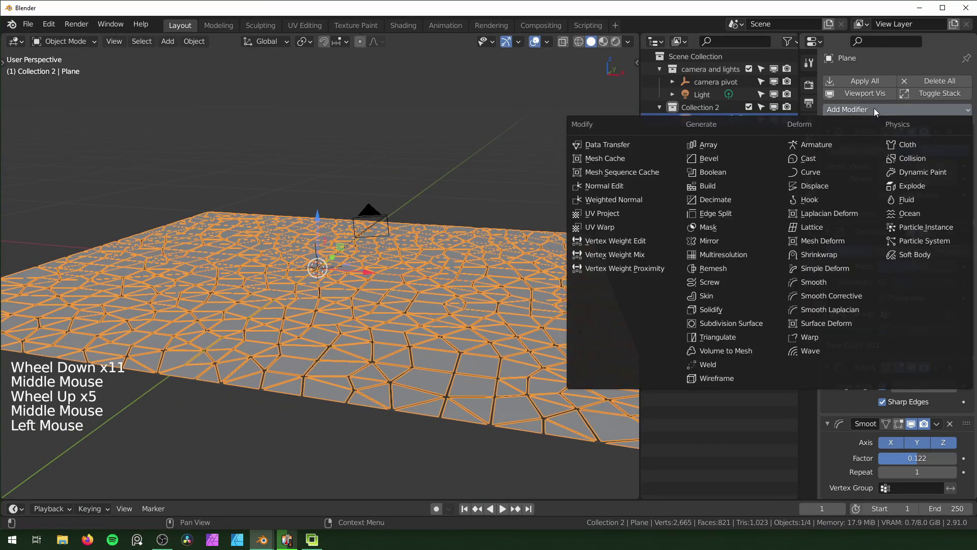
click(717, 304)
scroll(528, 370, down, 2)
scroll(914, 433, down, 8)
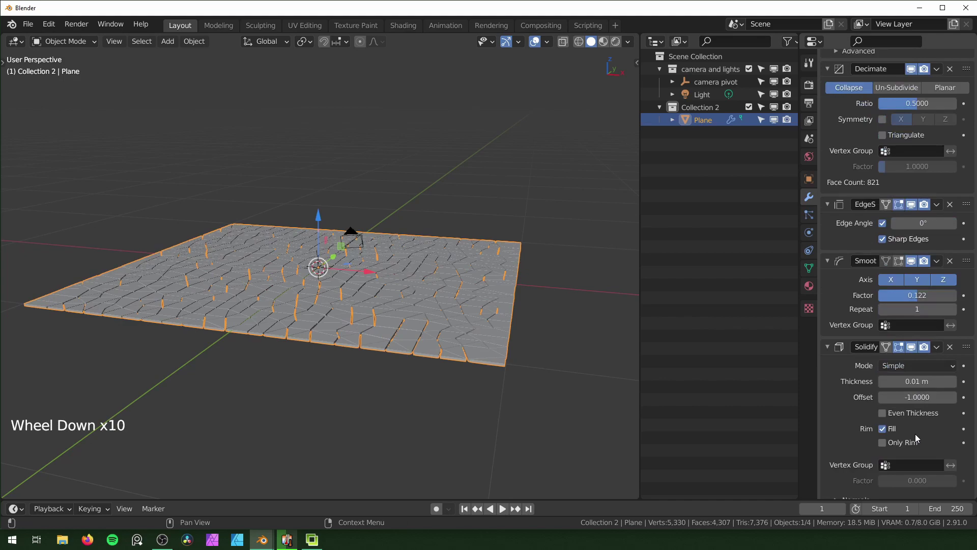
scroll(915, 433, down, 8)
click(920, 312)
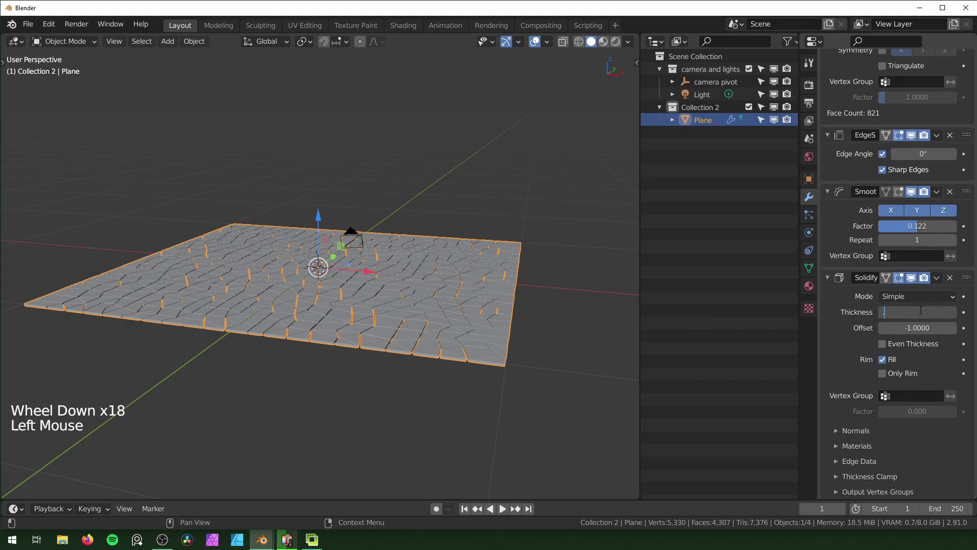
text(.2)
key(Return)
middle_drag(219, 367, 294, 288)
scroll(182, 403, up, 1)
scroll(392, 346, up, 1)
scroll(337, 328, up, 2)
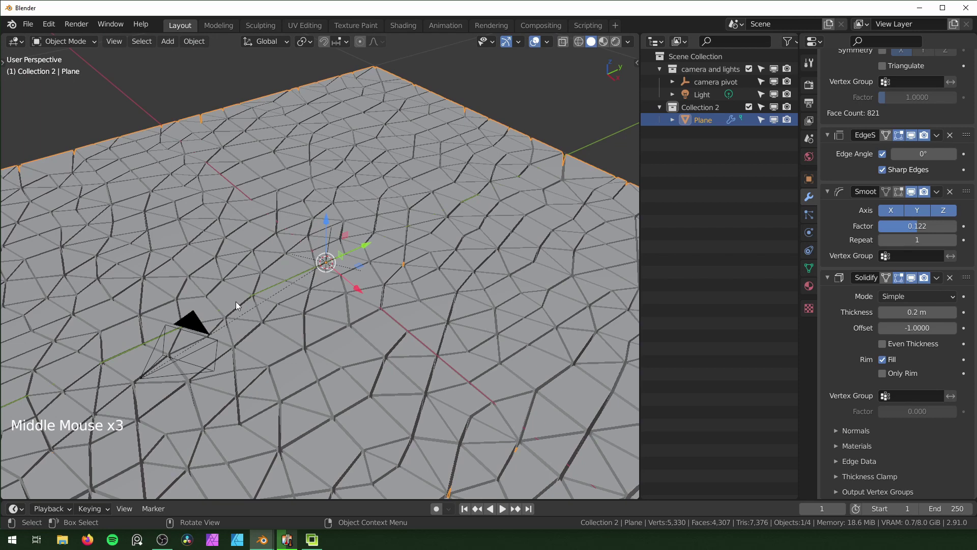
scroll(895, 259, up, 20)
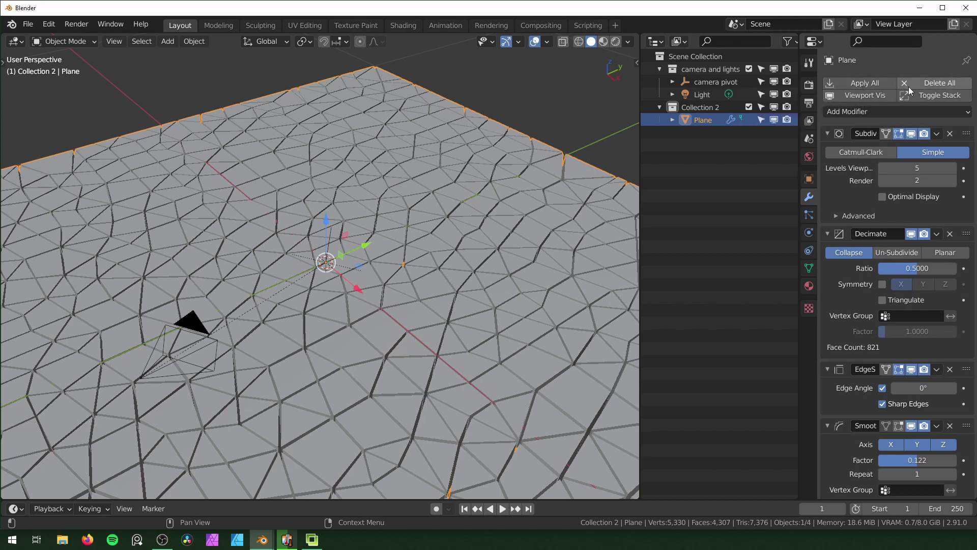
Step: Check the Modifier Tools add-on by searching 'modi', then Apply All modifiers on the plane
click(48, 26)
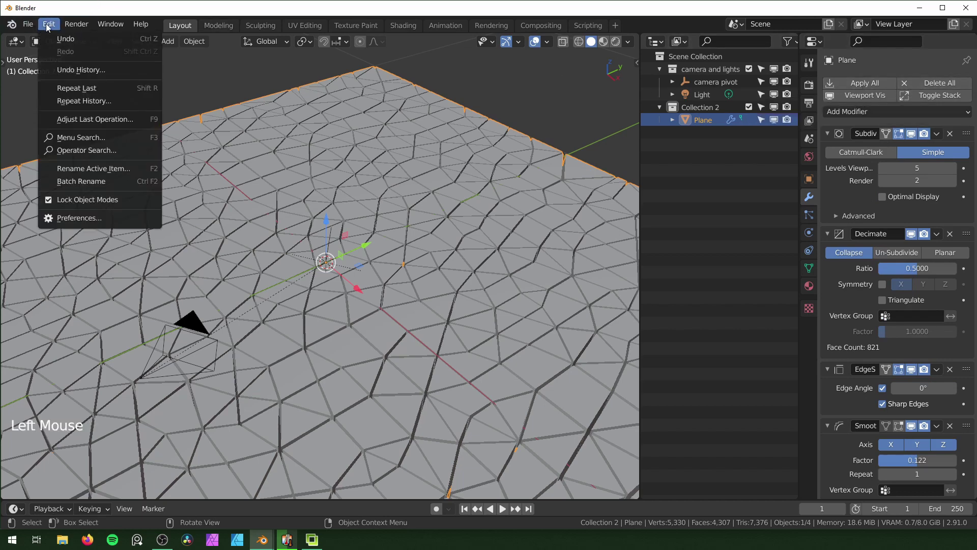
click(80, 218)
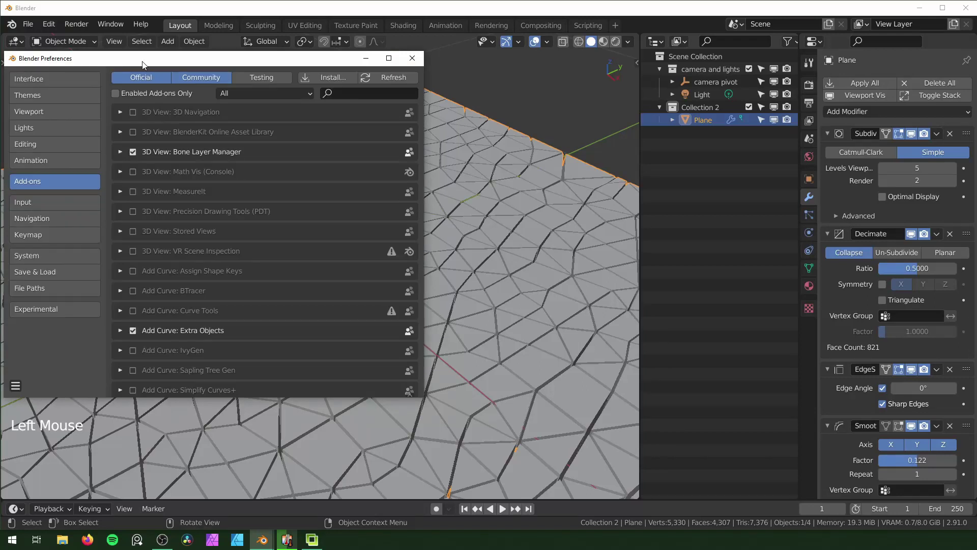
drag(142, 61, 202, 59)
click(408, 92)
text(modi)
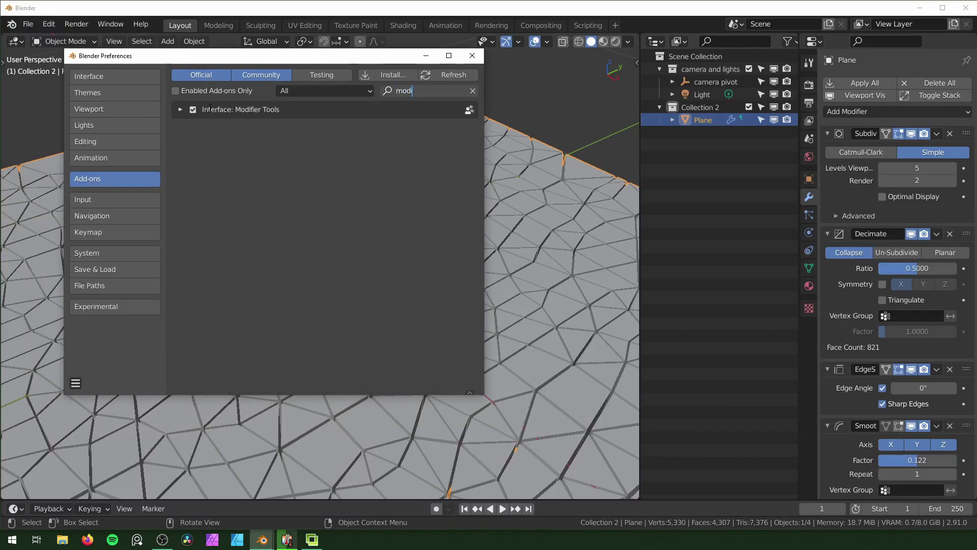
click(472, 55)
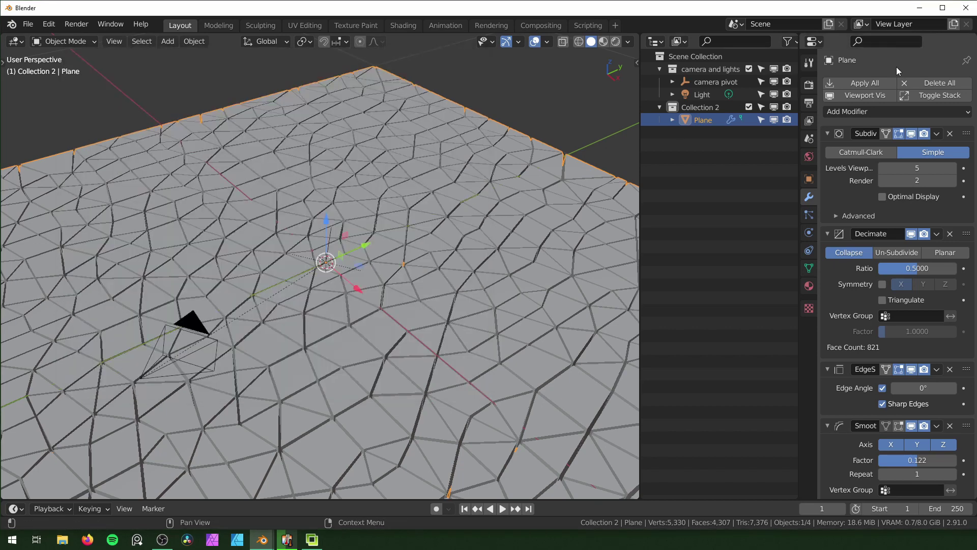
click(869, 83)
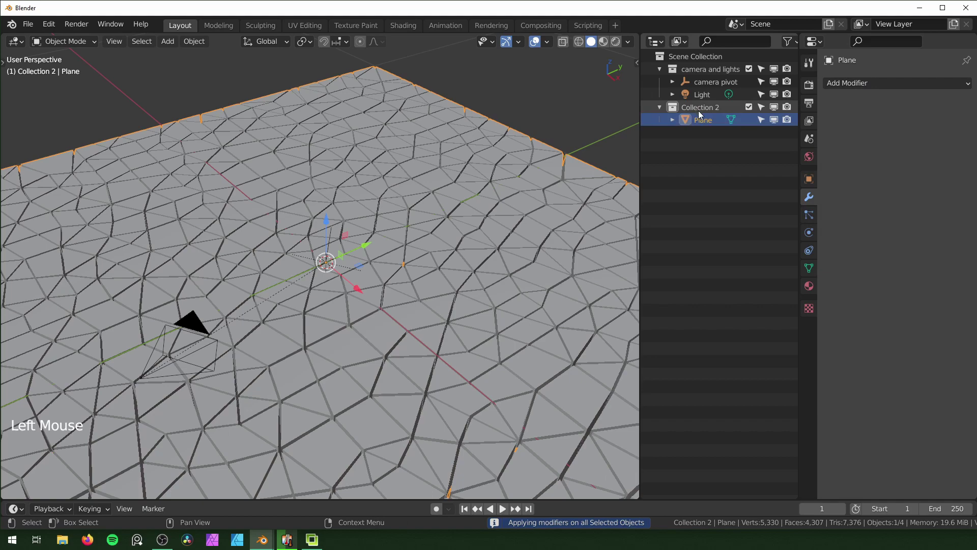
Step: Separate the whole slab mesh by loose parts into individual shard objects
scroll(371, 258, down, 5)
middle_drag(371, 259, 434, 249)
scroll(428, 307, up, 3)
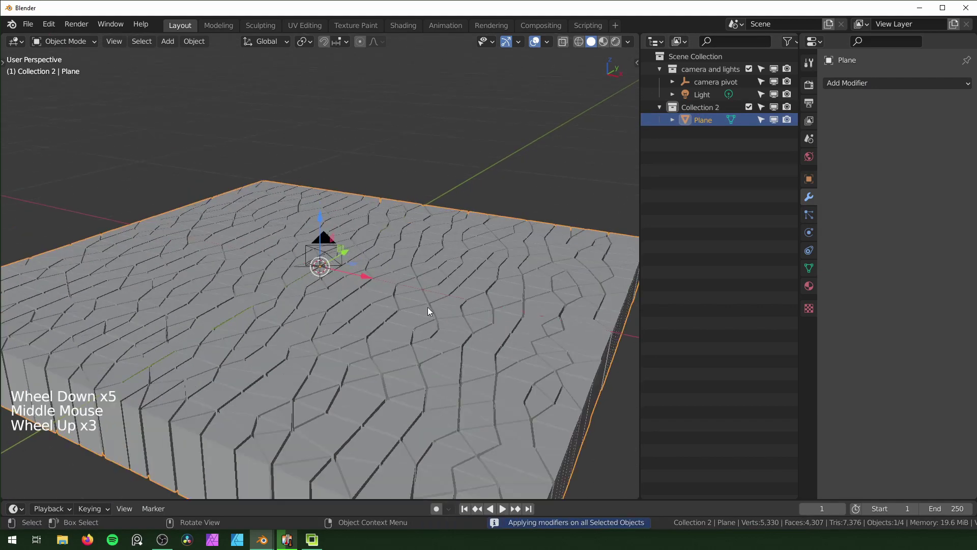
middle_drag(428, 308, 456, 320)
scroll(456, 320, down, 1)
key(Tab)
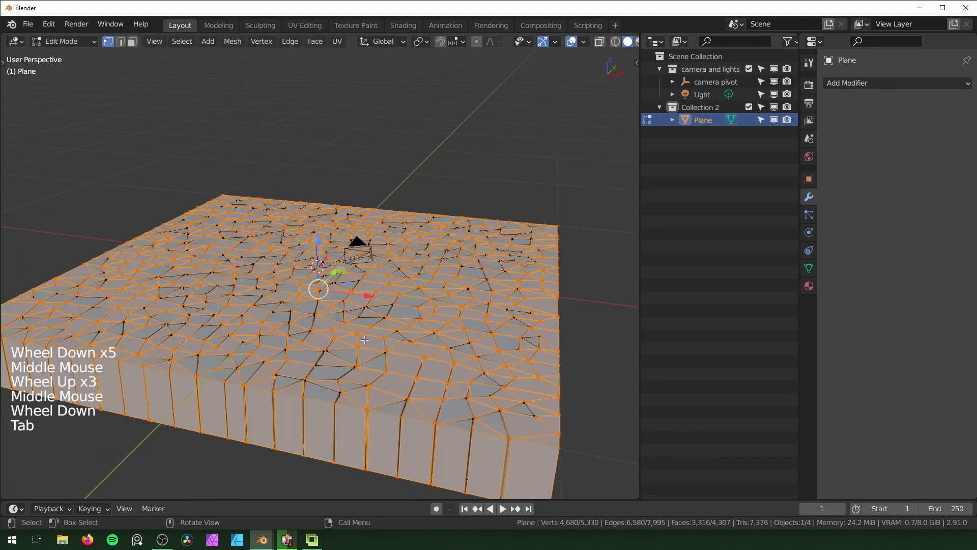
key(a)
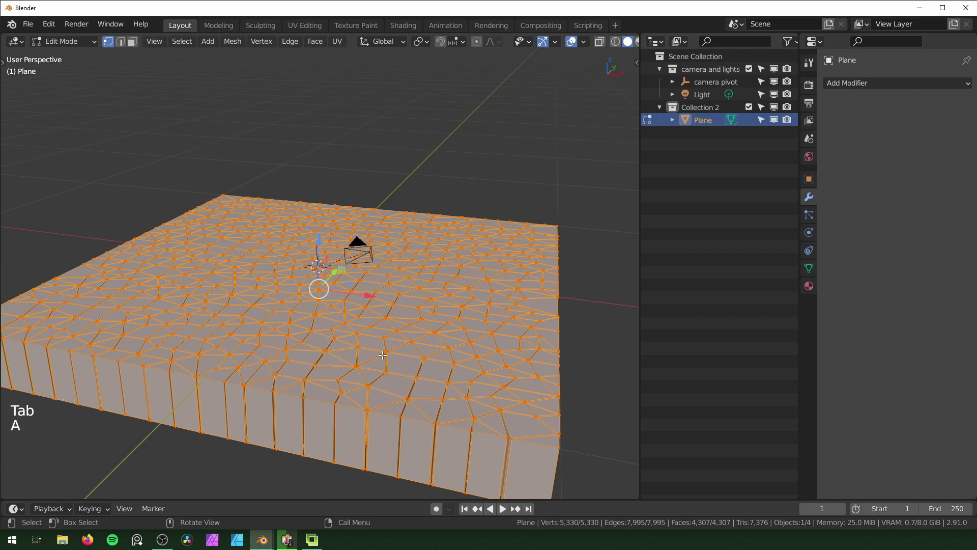
key(p)
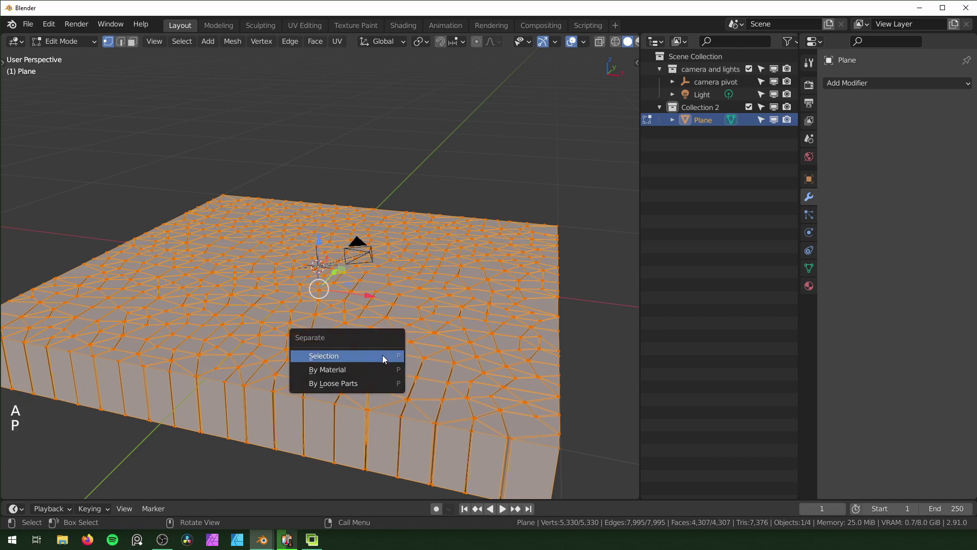
click(375, 381)
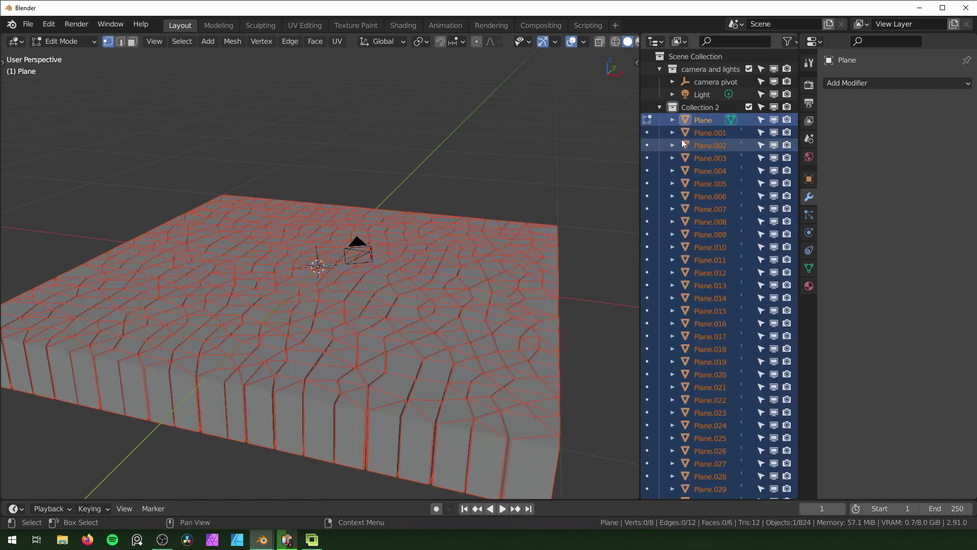
key(Tab)
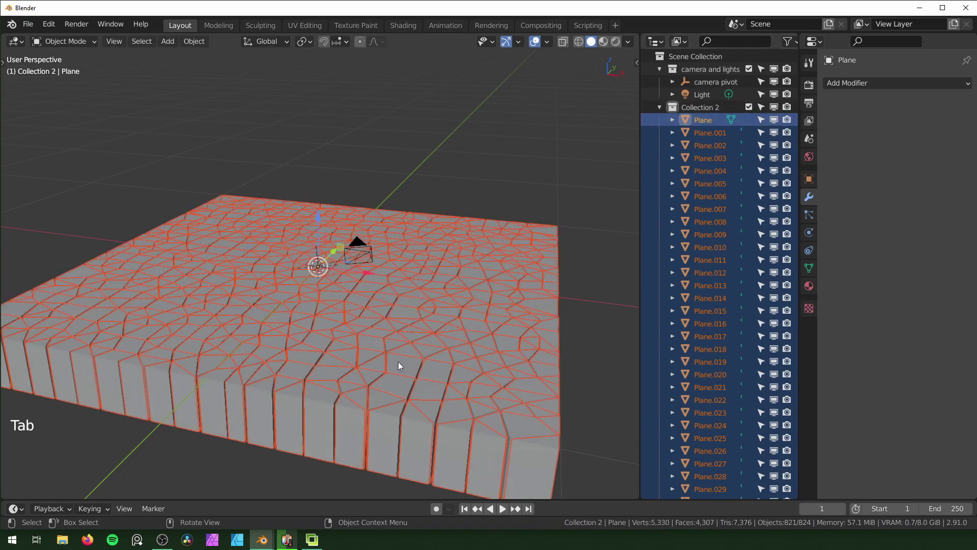
click(660, 107)
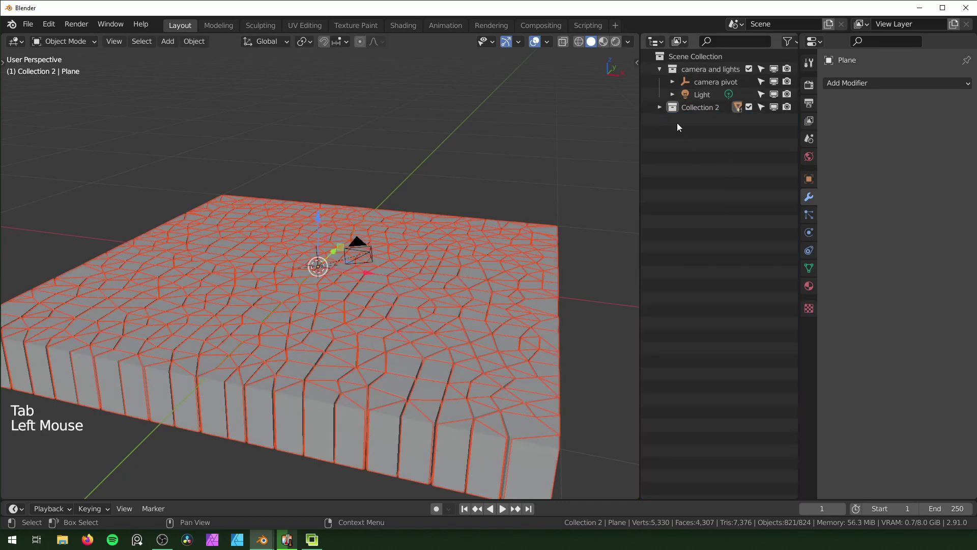
click(660, 107)
Step: Set every shard's origin to Center of Mass (Volume) and enlarge the timeline area
middle_drag(427, 300, 331, 351)
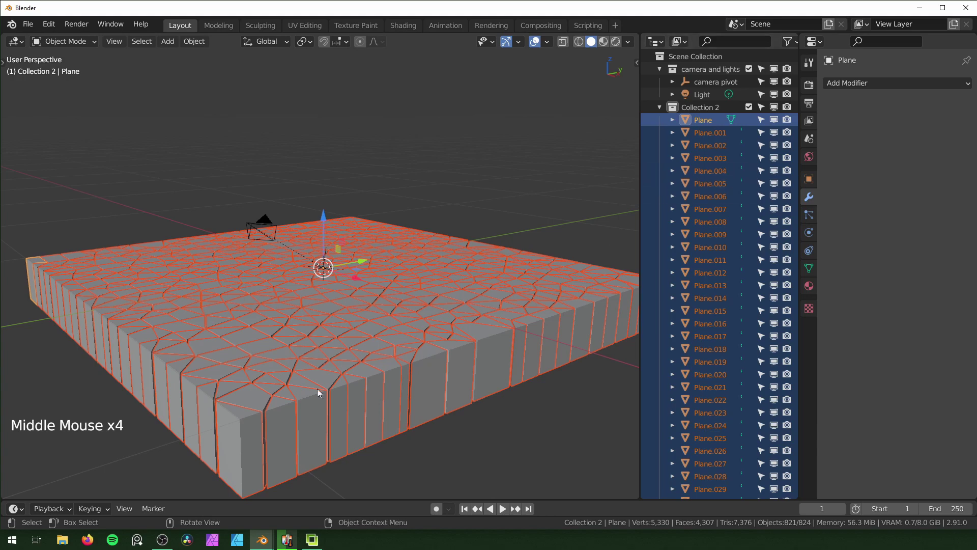
middle_drag(347, 323, 387, 326)
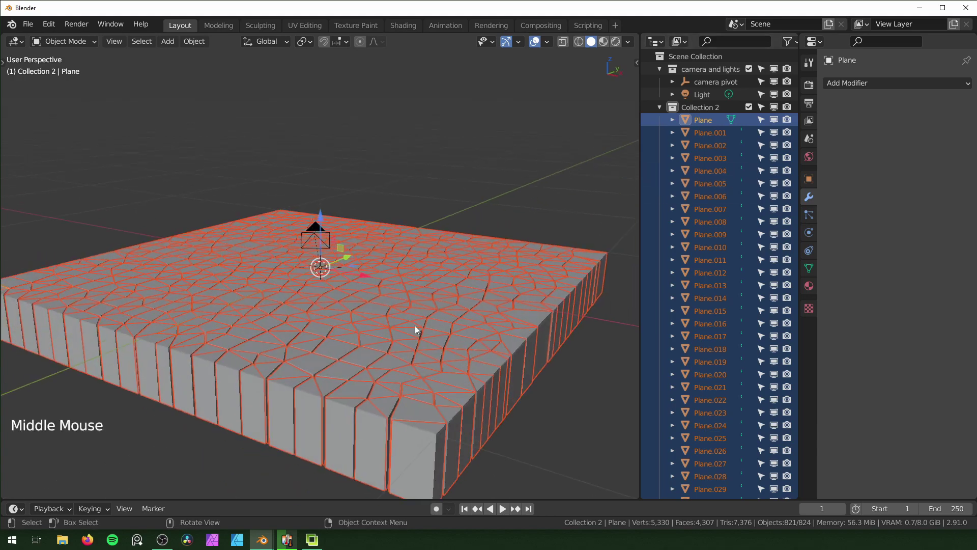
right_click(400, 334)
mouse_move(400, 333)
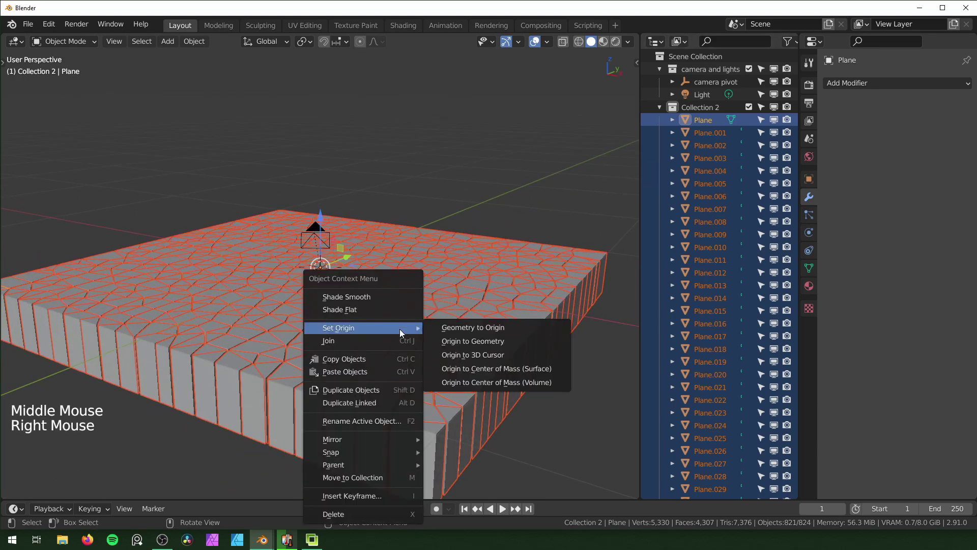
click(506, 385)
mouse_move(506, 386)
middle_down()
mouse_move(484, 389)
mouse_move(498, 394)
middle_up()
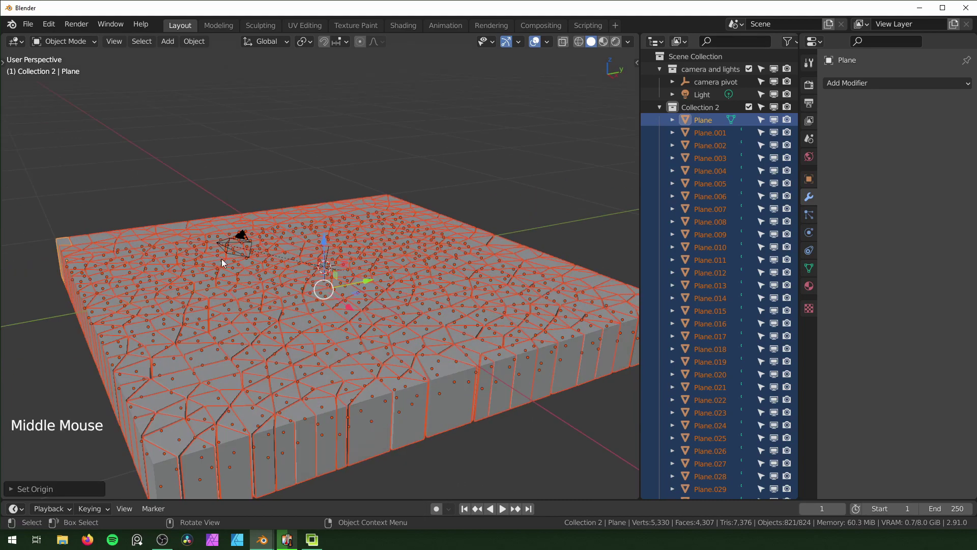
middle_drag(236, 336, 349, 326)
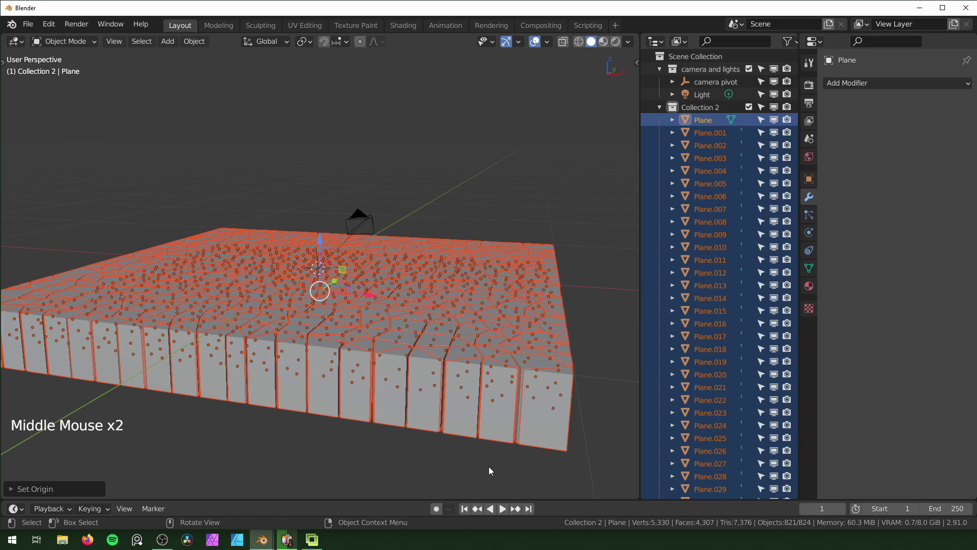
drag(356, 501, 244, 403)
Step: Enlarge the timeline, set the end frame to 200 and return to frame 0
drag(384, 394, 386, 356)
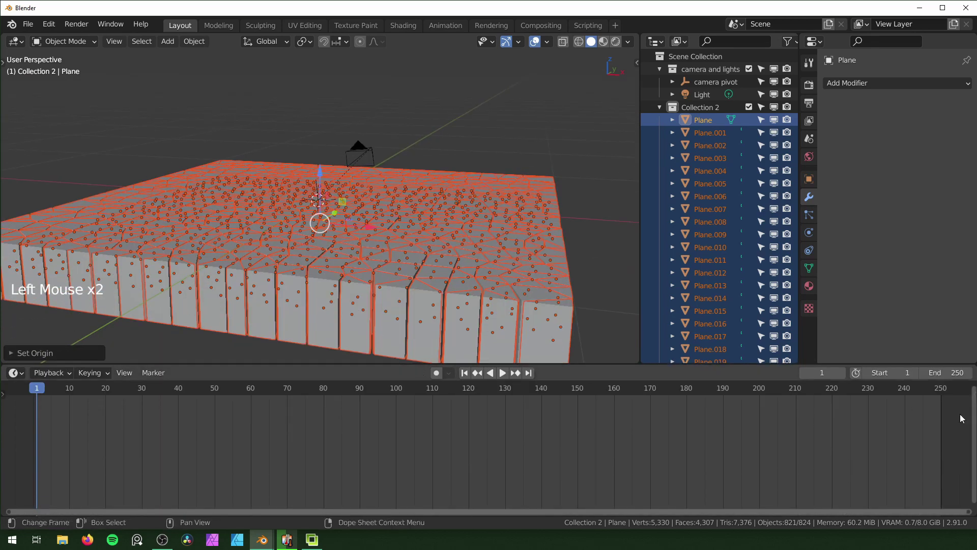
click(944, 372)
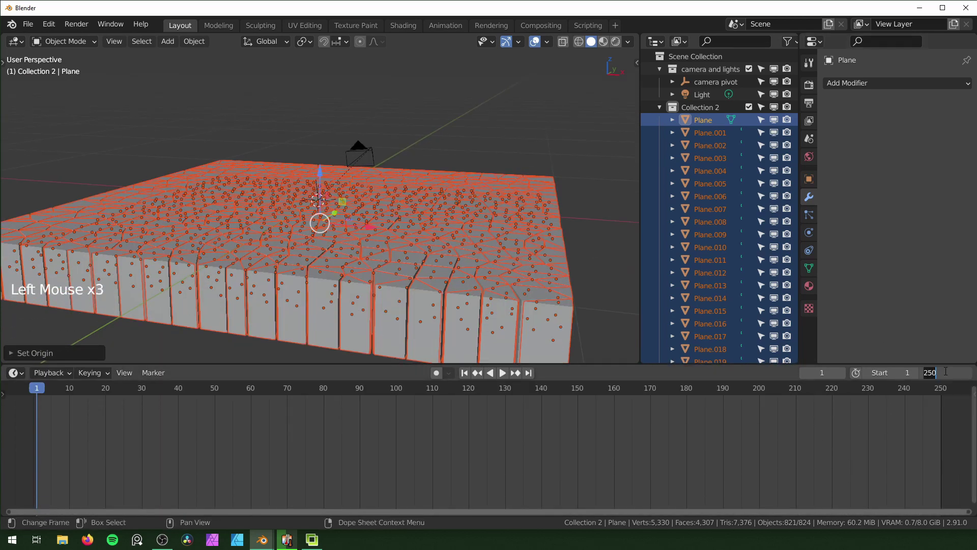
text(200)
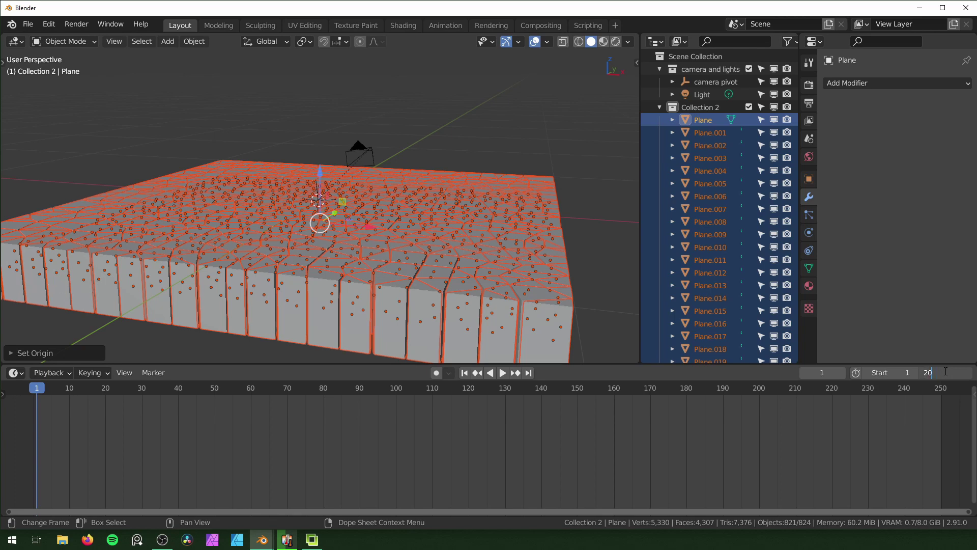
key(Return)
key(Left)
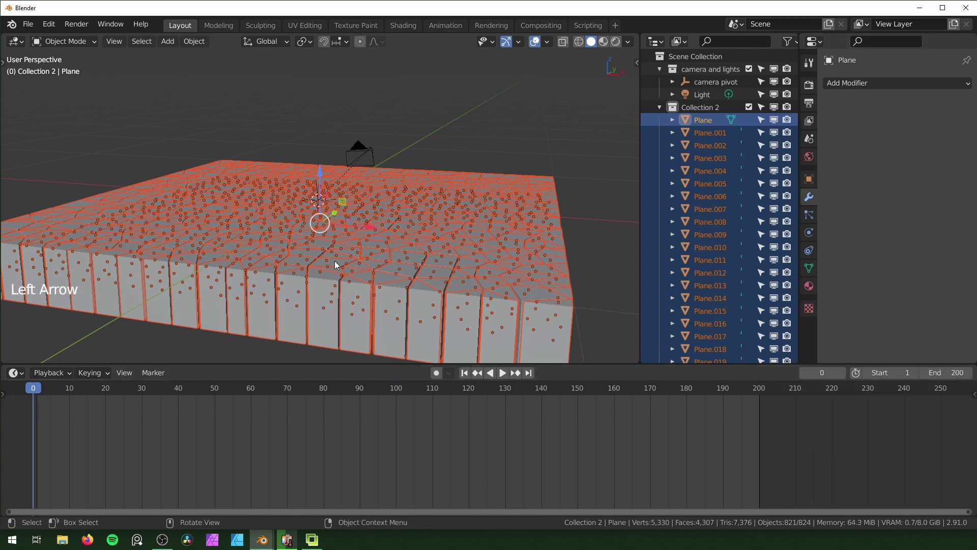
scroll(356, 270, down, 2)
middle_drag(413, 288, 423, 281)
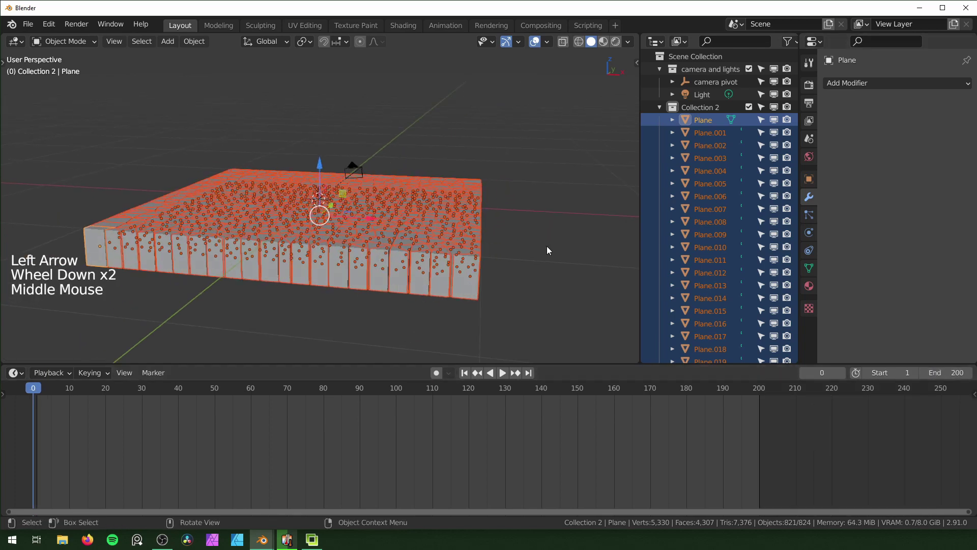
Step: Keyframe the shards' location at frames 0 and 50, then raise them along Z and keyframe frame 25
key(i)
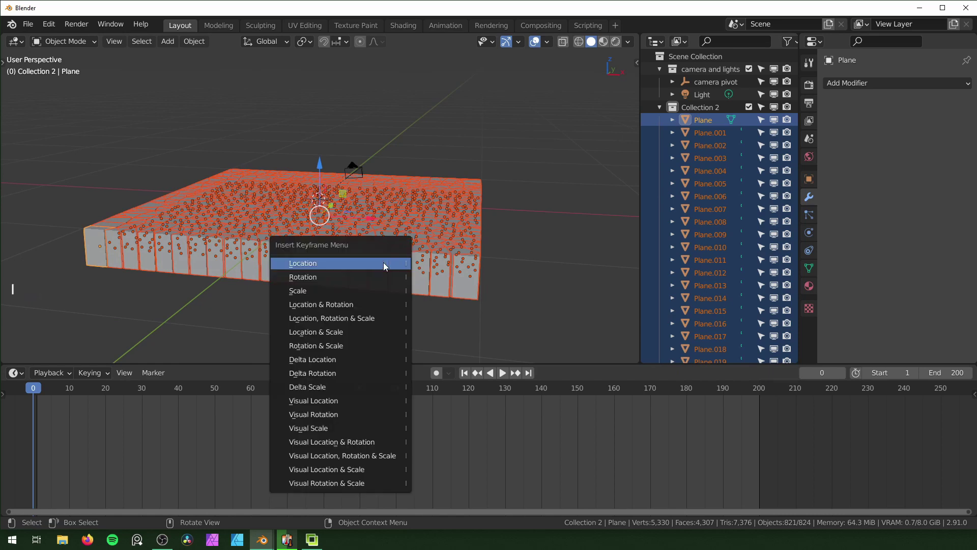
click(383, 262)
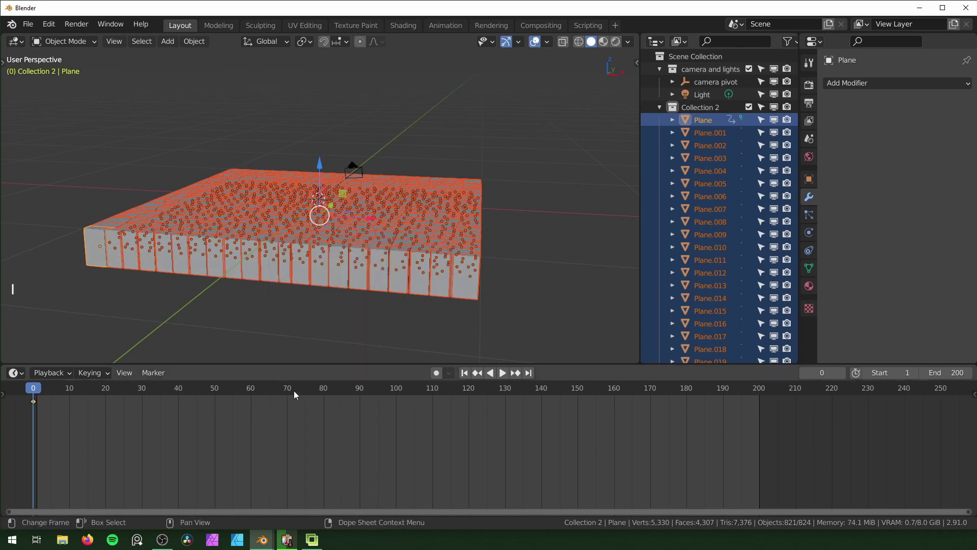
click(216, 390)
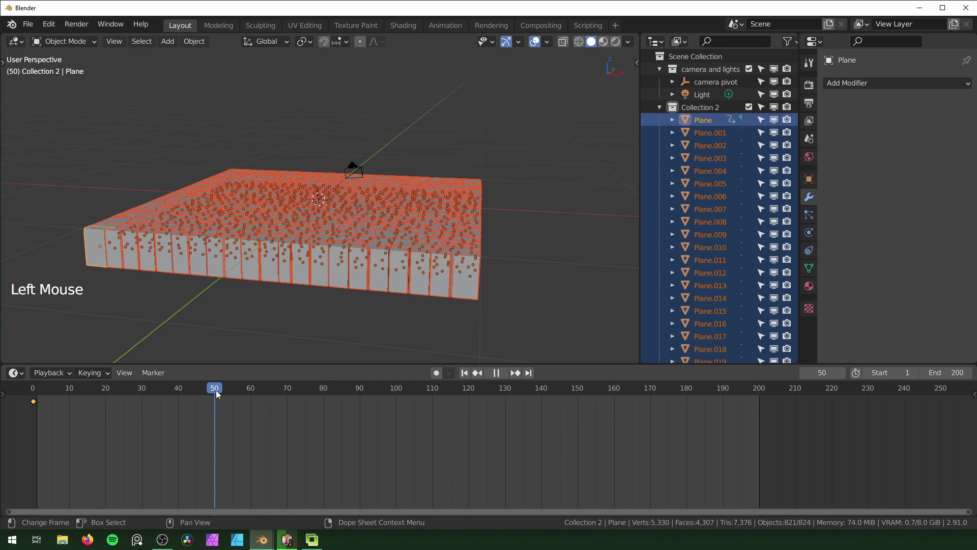
key(i)
click(402, 261)
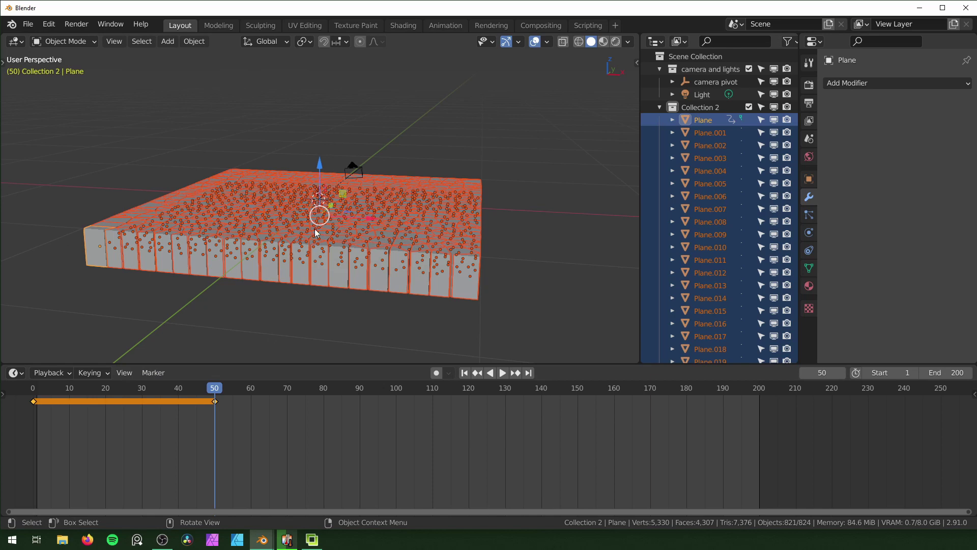
drag(201, 386, 125, 417)
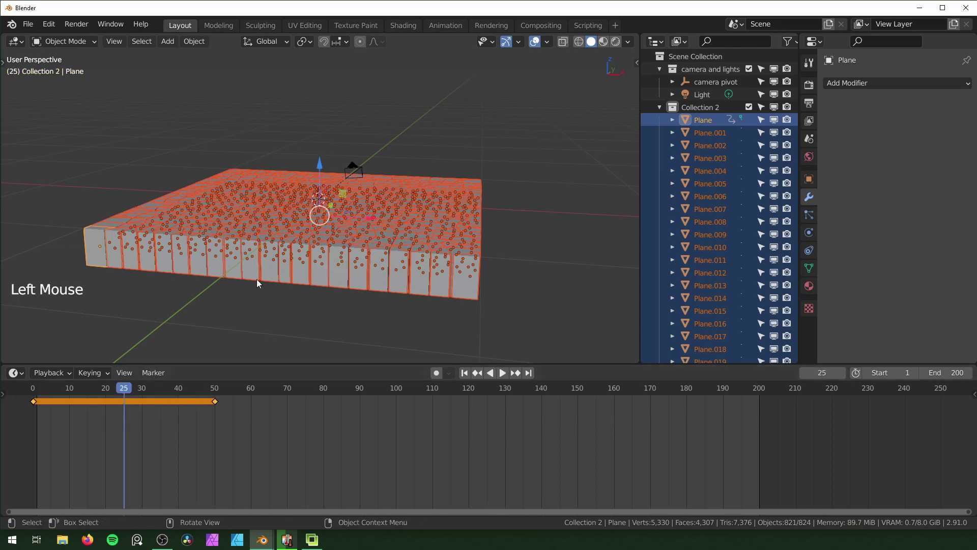
drag(320, 164, 323, 113)
key(i)
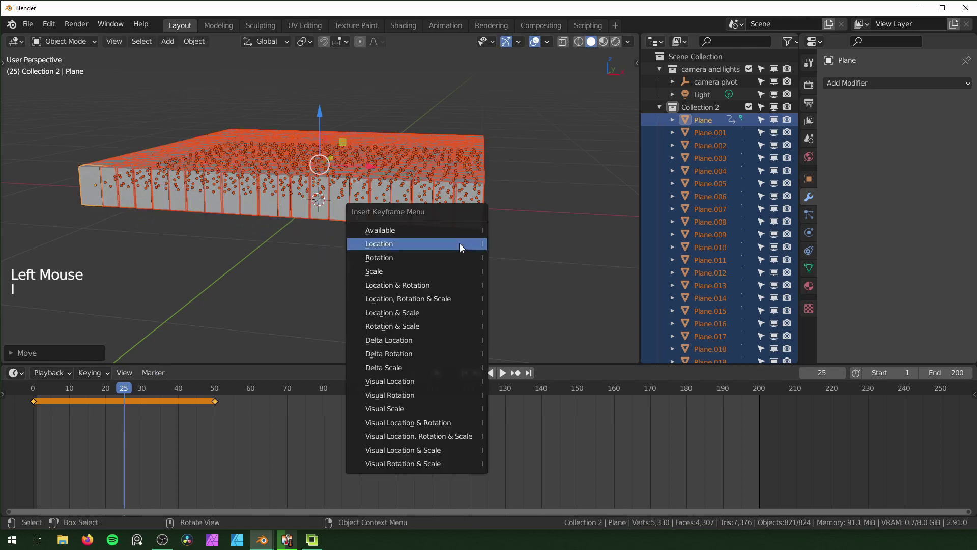
click(459, 244)
Step: Preview the shards' rise by playing, scrubbing and stepping between the keyframes
click(28, 407)
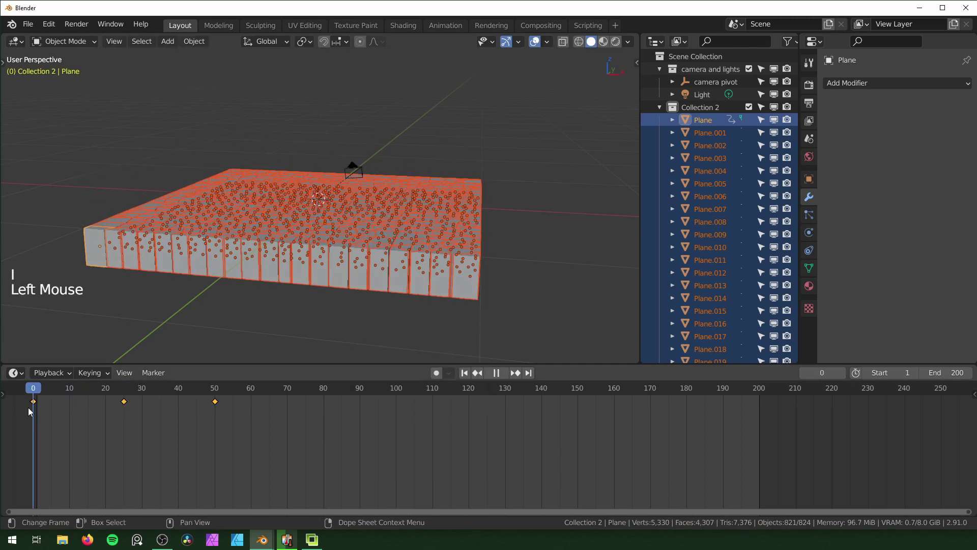
key(space)
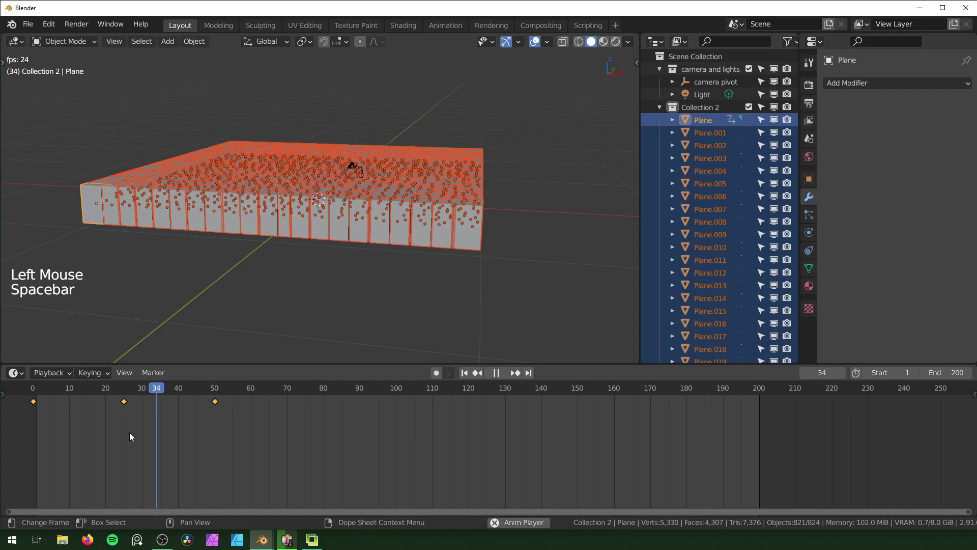
key(space)
click(39, 418)
drag(38, 417, 126, 442)
middle_drag(427, 254, 394, 187)
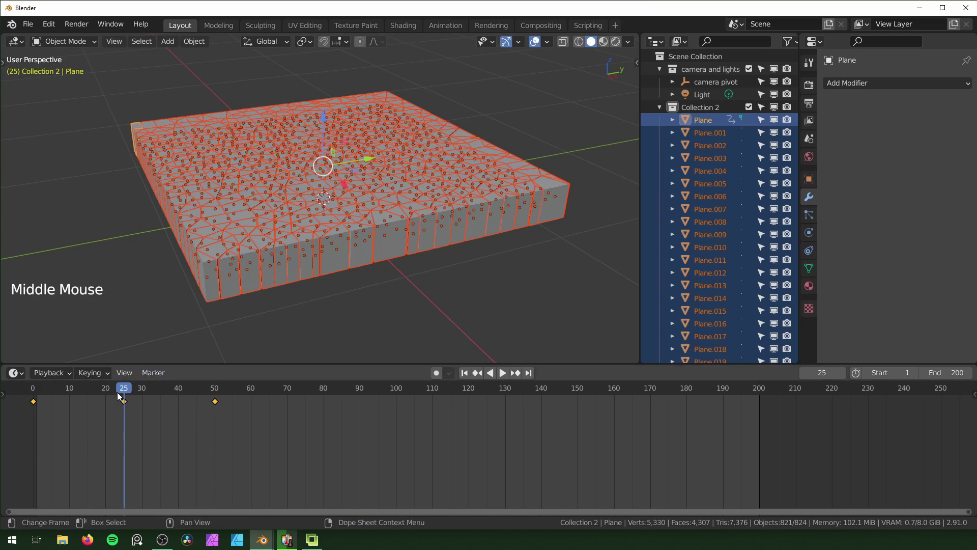
drag(117, 392, 30, 405)
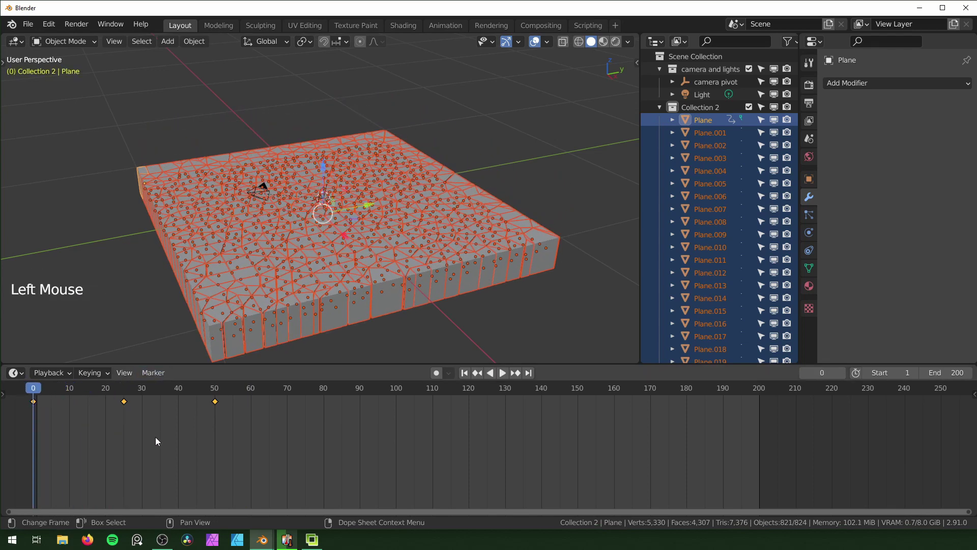
key(Up)
key(Up)
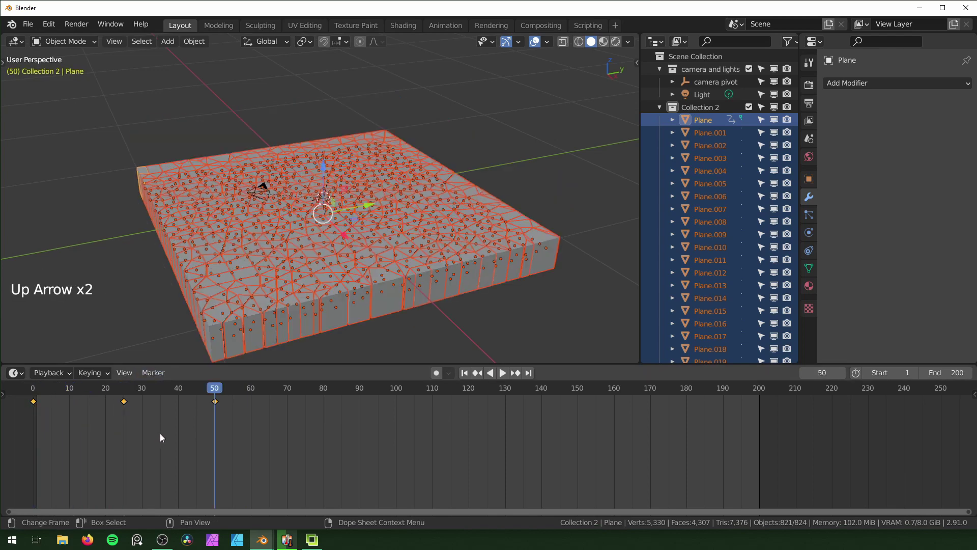
key(Down)
key(Down)
key(Down)
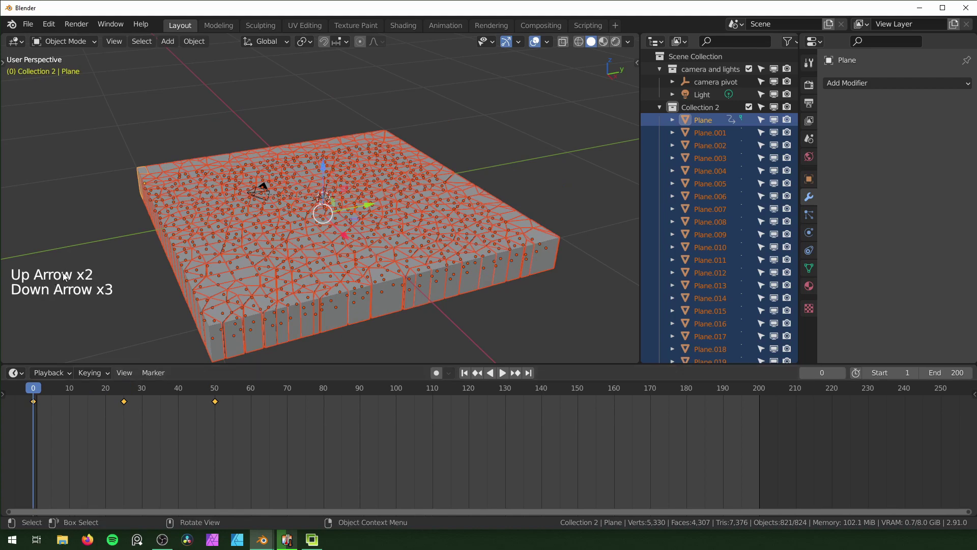
key(Up)
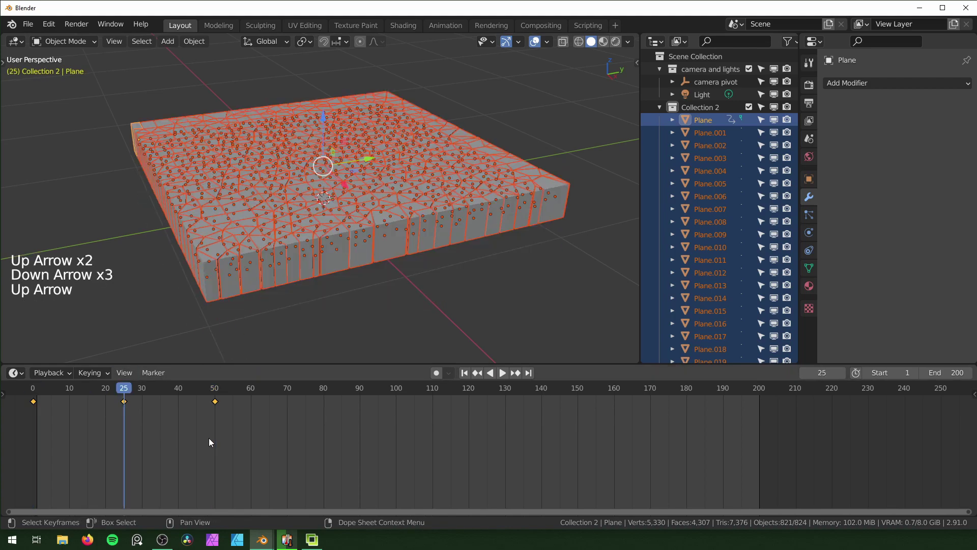
key(Up)
key(Up)
key(Down)
key(Down)
key(Down)
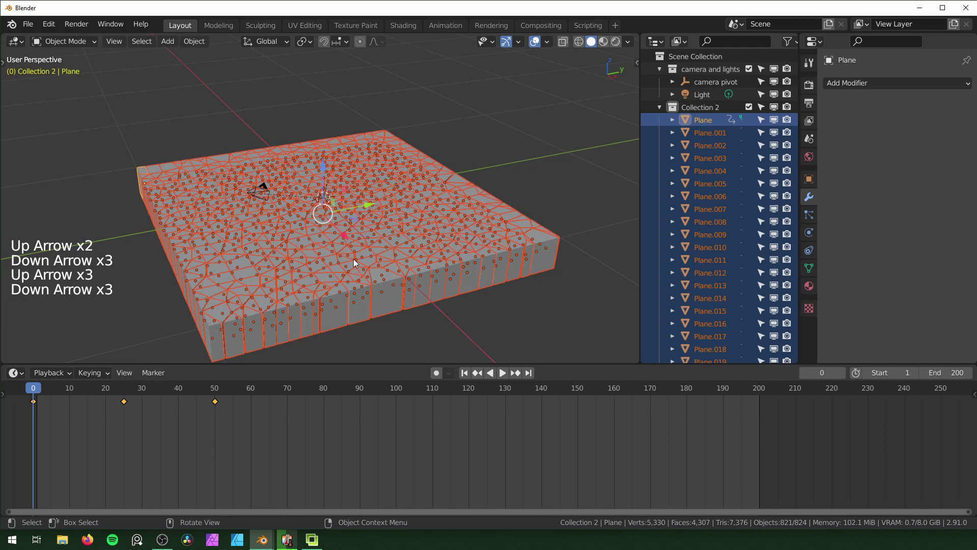
Step: Revisit frame 50, return to frame 25 and bring up the Pivot Point pie
middle_drag(354, 260, 377, 261)
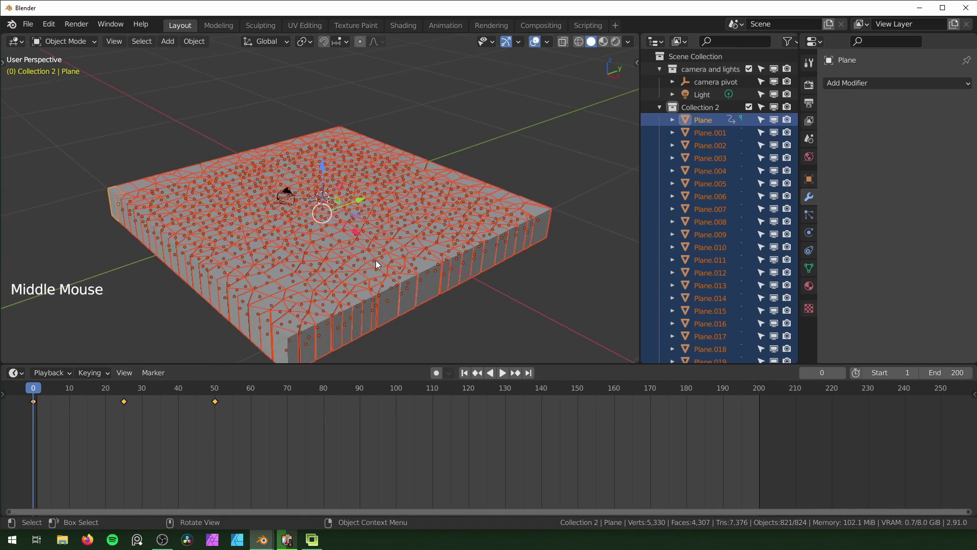
key(i)
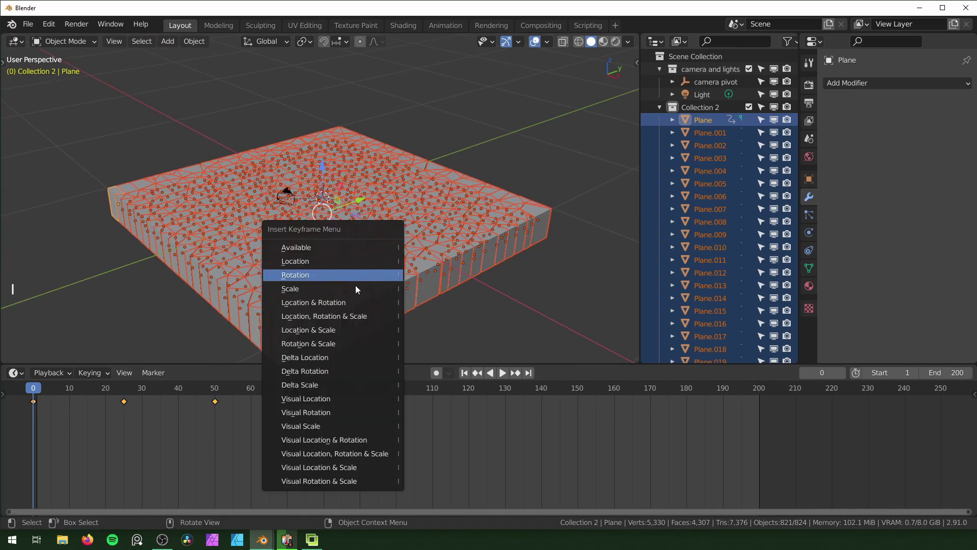
drag(160, 390, 214, 390)
key(i)
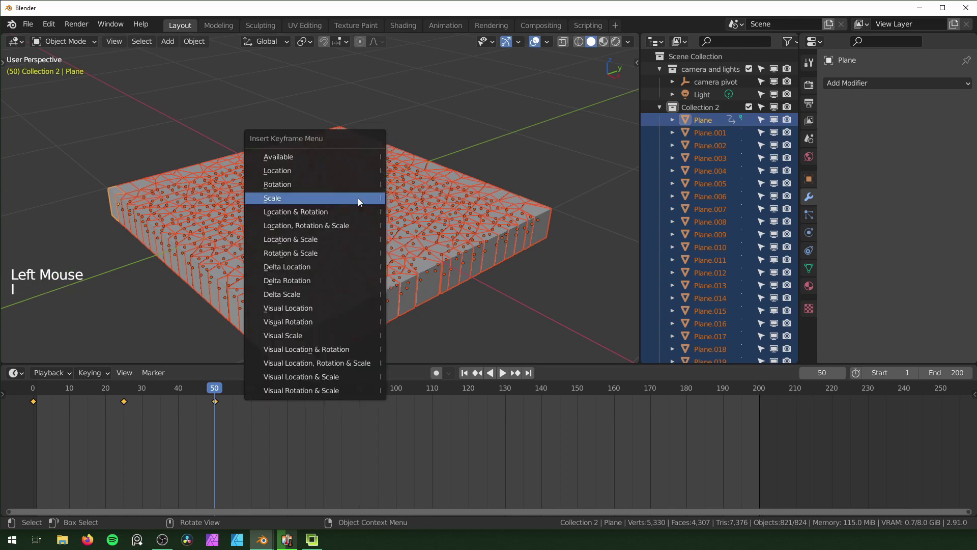
click(124, 390)
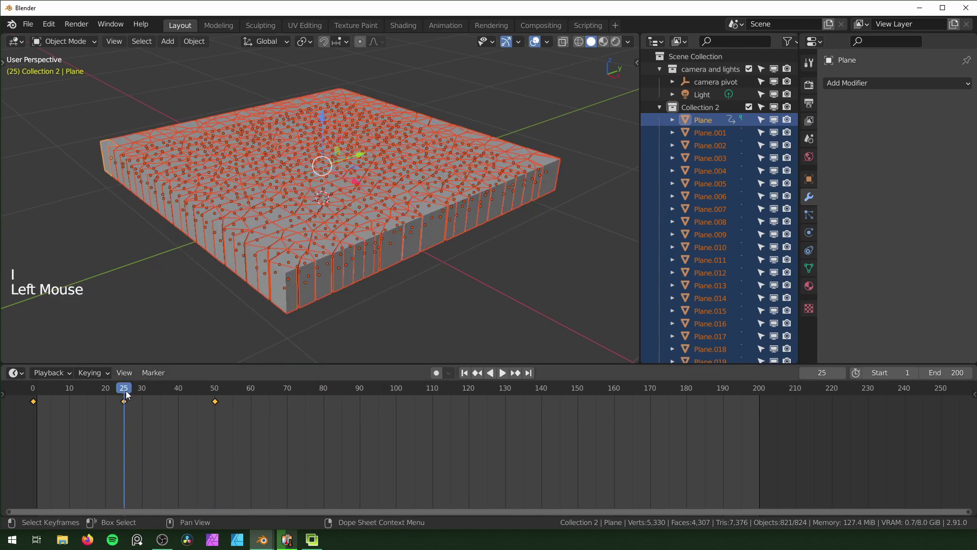
middle_drag(427, 189, 442, 204)
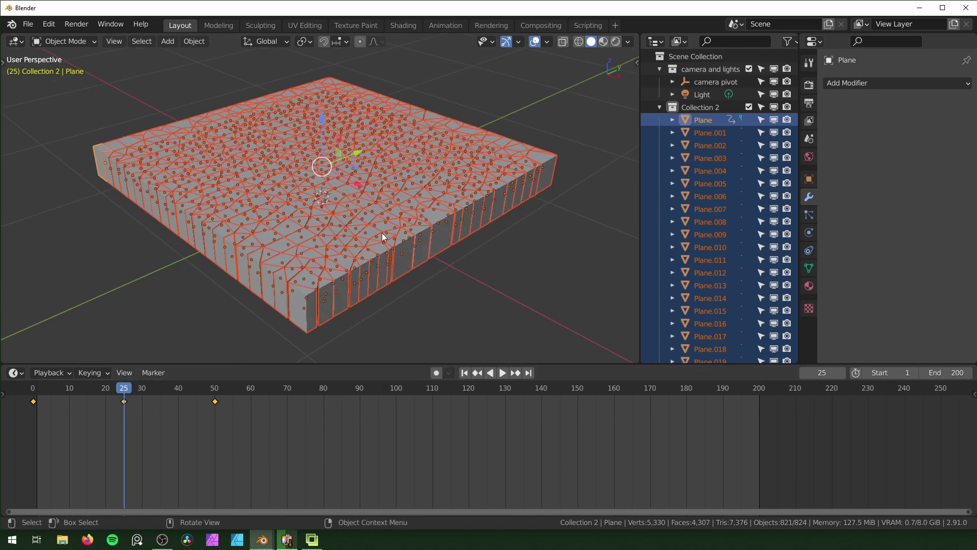
key(period)
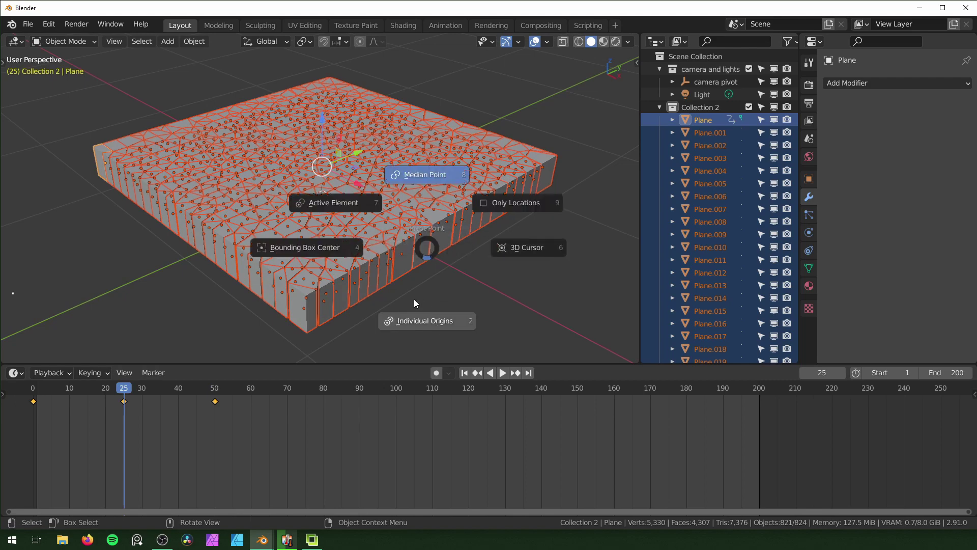
Step: With Individual Origins as pivot, scale the shards thinner while keeping their height (Shift+Z)
click(432, 322)
key(s)
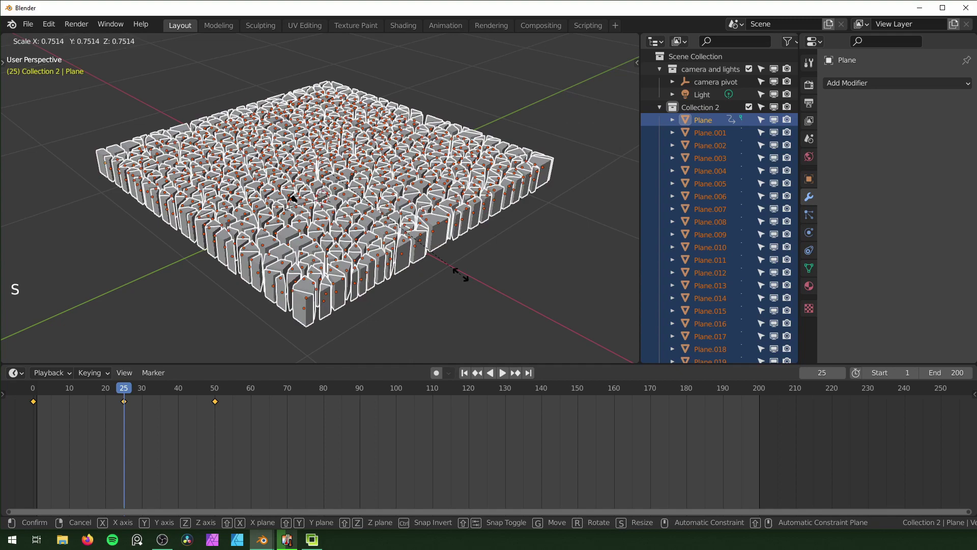
right_click(476, 276)
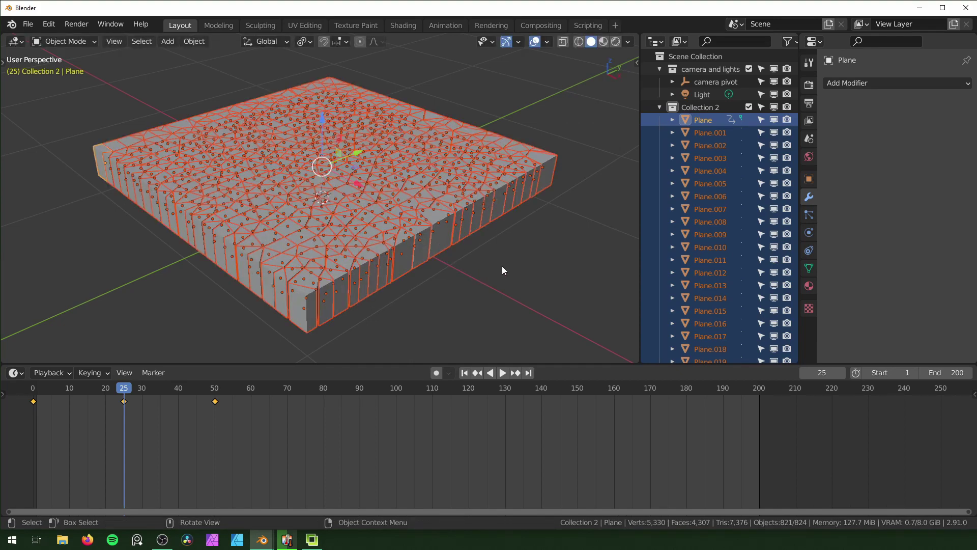
key(s)
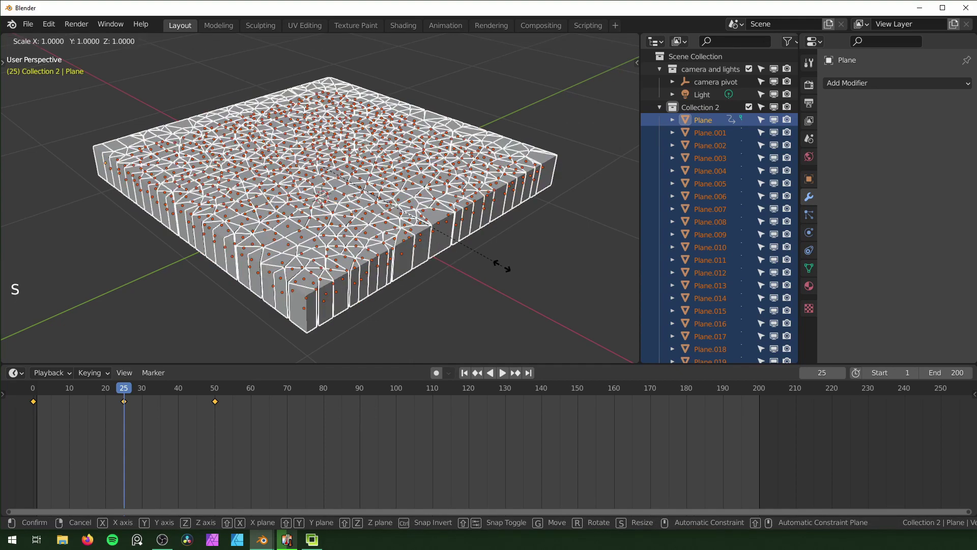
key(shift+z)
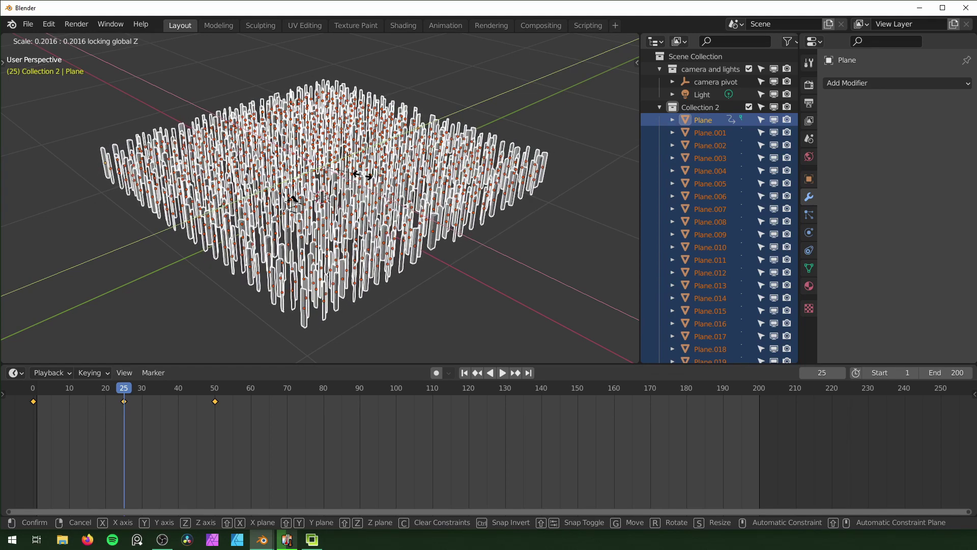
click(351, 180)
middle_drag(351, 180, 413, 251)
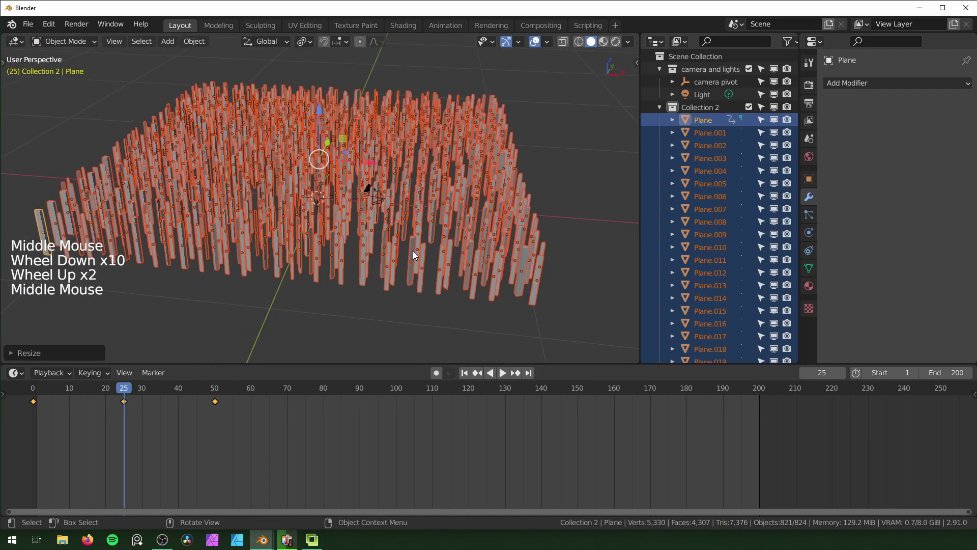
Step: Keyframe the new scale at frame 25, play the animation back, and switch to the Graph Editor
key(i)
click(362, 251)
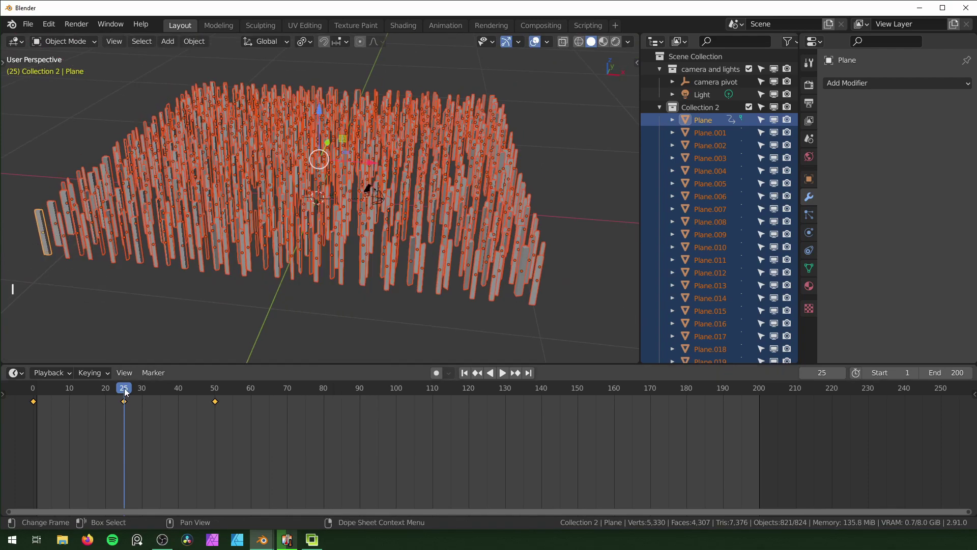
drag(125, 390, 35, 395)
key(space)
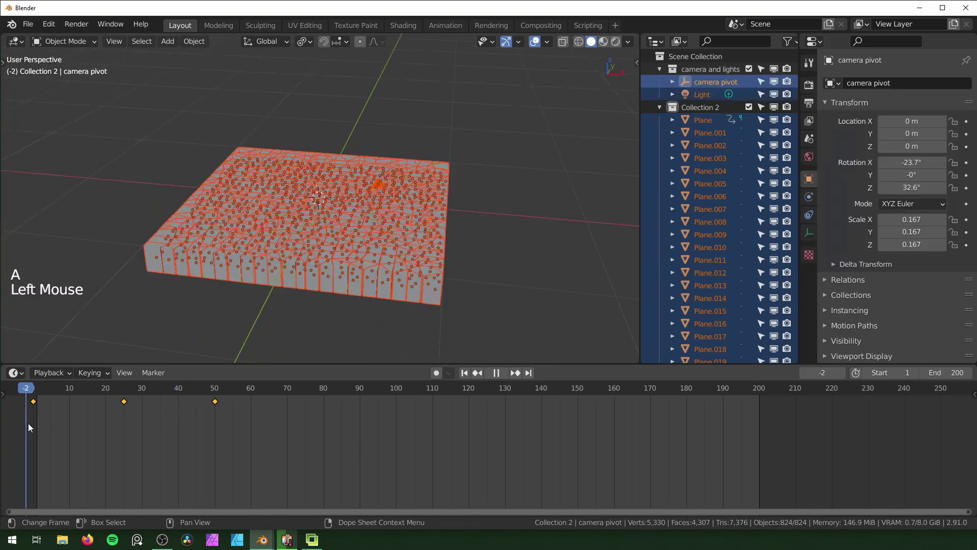
drag(28, 423, 190, 429)
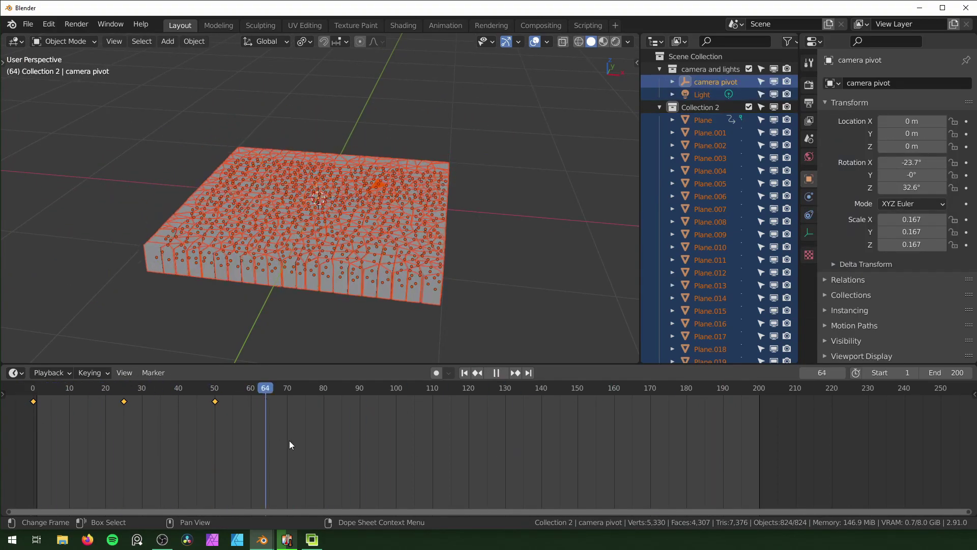
drag(289, 445, 227, 441)
key(space)
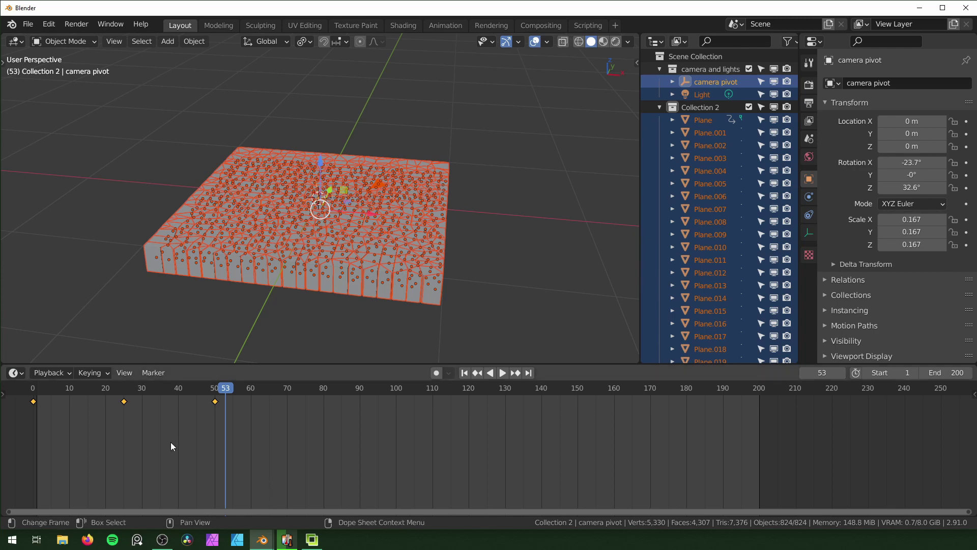
key(ctrl+Tab)
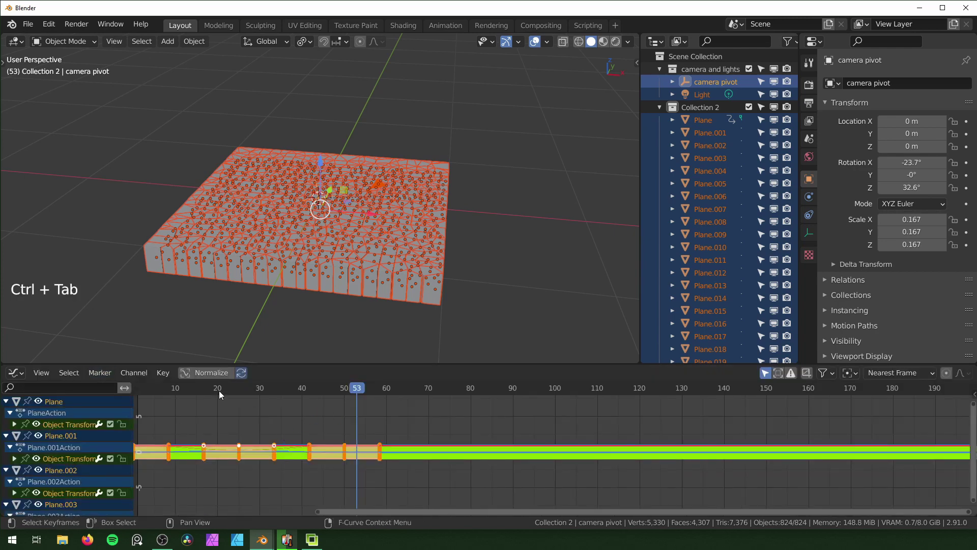
Step: Enable Normalize, select and frame all keyframes, then zoom and pan to centre the curves
click(205, 372)
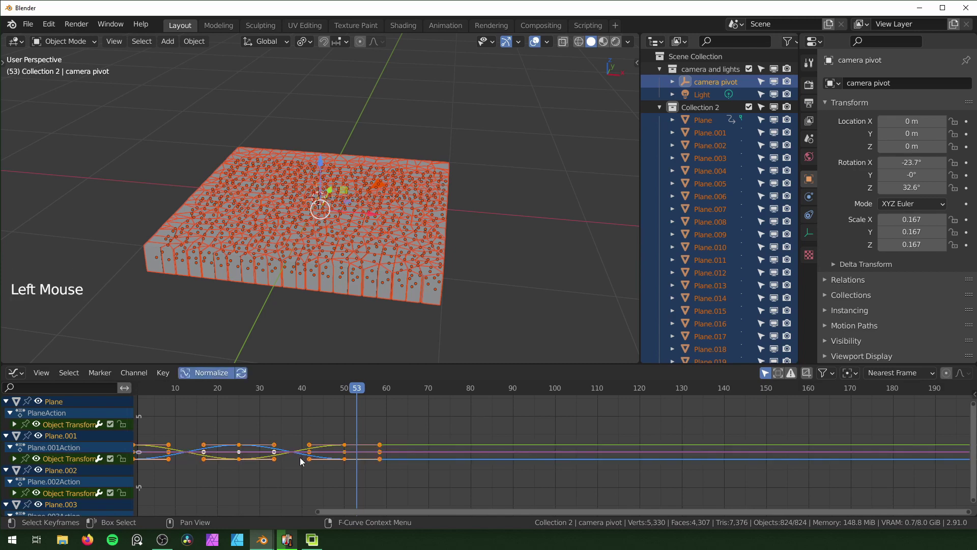
key(a)
key(KP_Decimal)
scroll(599, 478, down, 5)
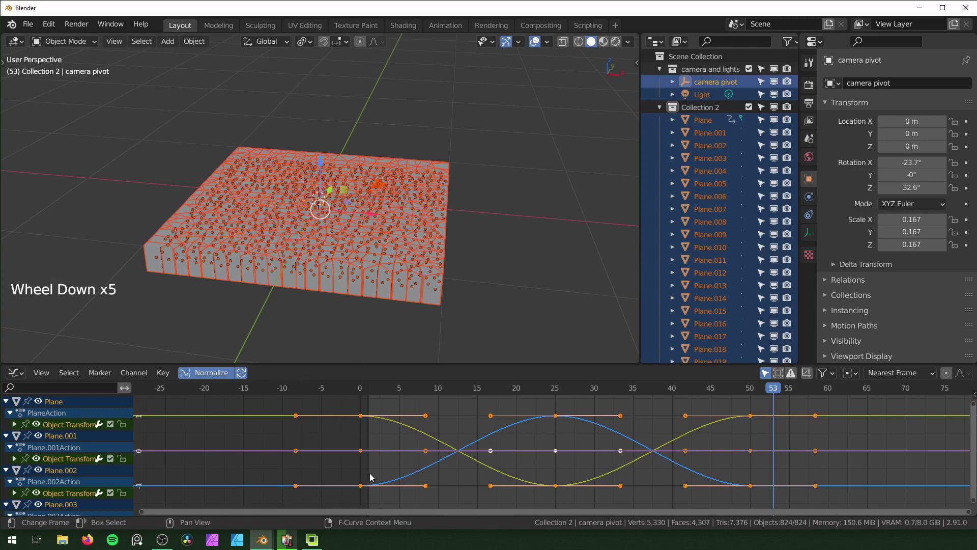
scroll(732, 448, down, 2)
middle_drag(733, 448, 481, 437)
Step: Add a Cycles modifier to the active curve in the sidebar, then copy and paste it
key(n)
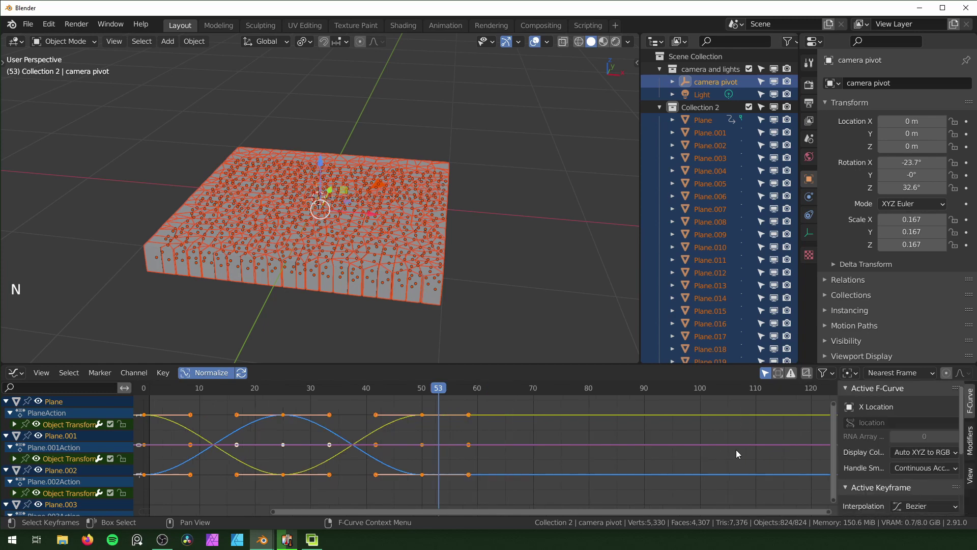
click(969, 441)
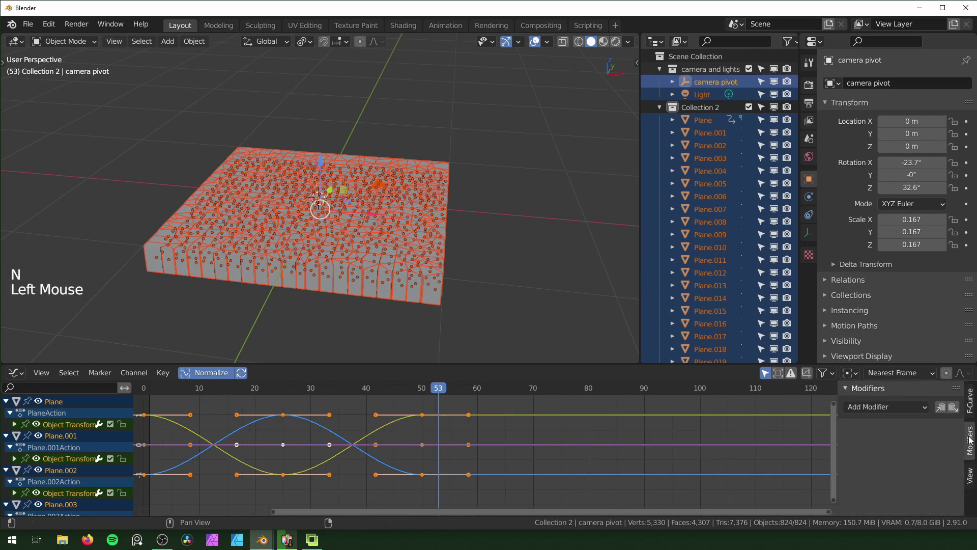
click(884, 410)
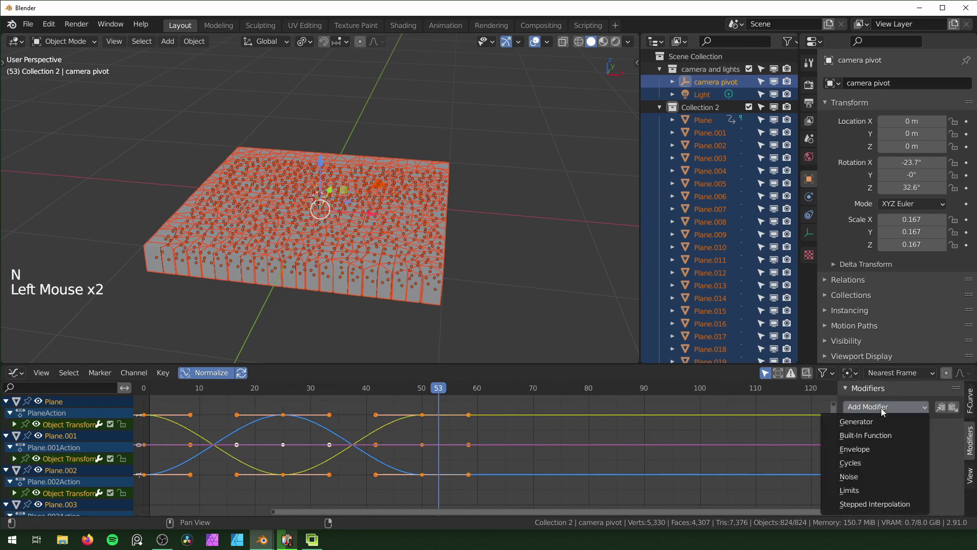
click(865, 463)
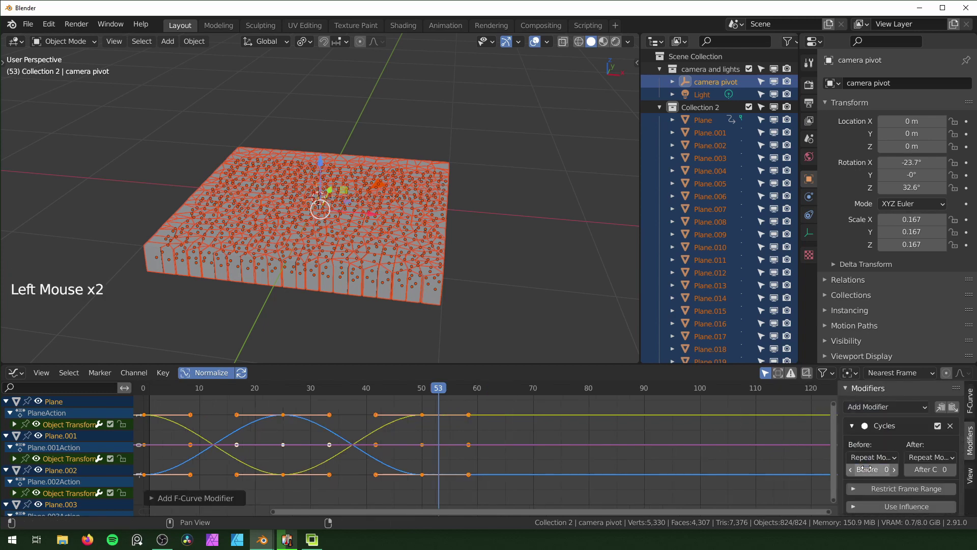
click(941, 409)
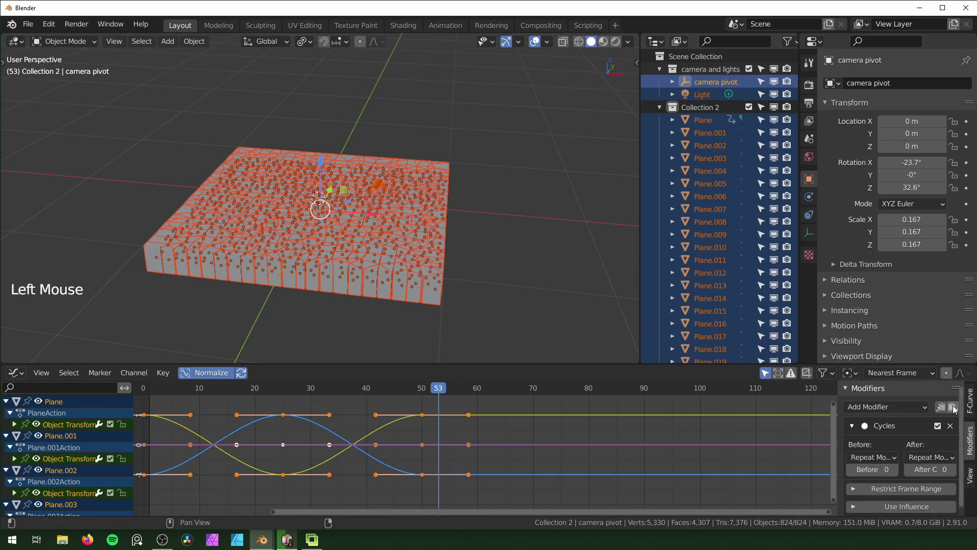
click(953, 408)
Step: In the paste options, enable Replace Existing and turn off Only Active so every curve cycles
scroll(937, 447, down, 4)
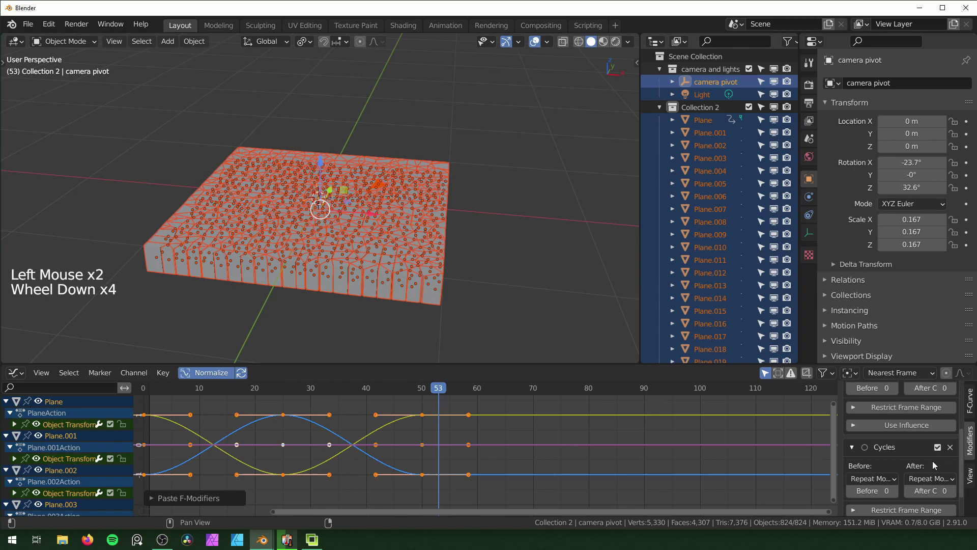
scroll(902, 426, down, 4)
scroll(902, 450, up, 10)
scroll(904, 474, down, 9)
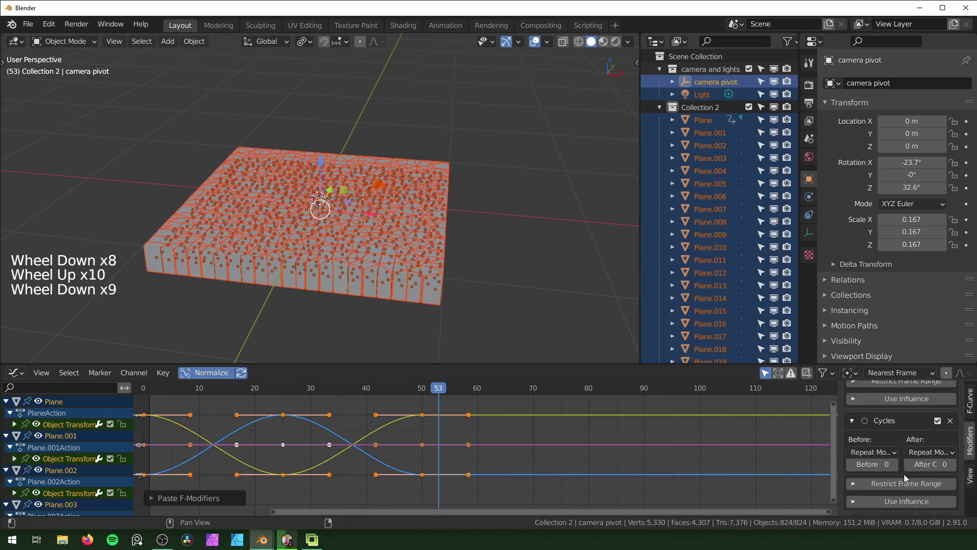
scroll(904, 474, down, 13)
scroll(904, 475, up, 1)
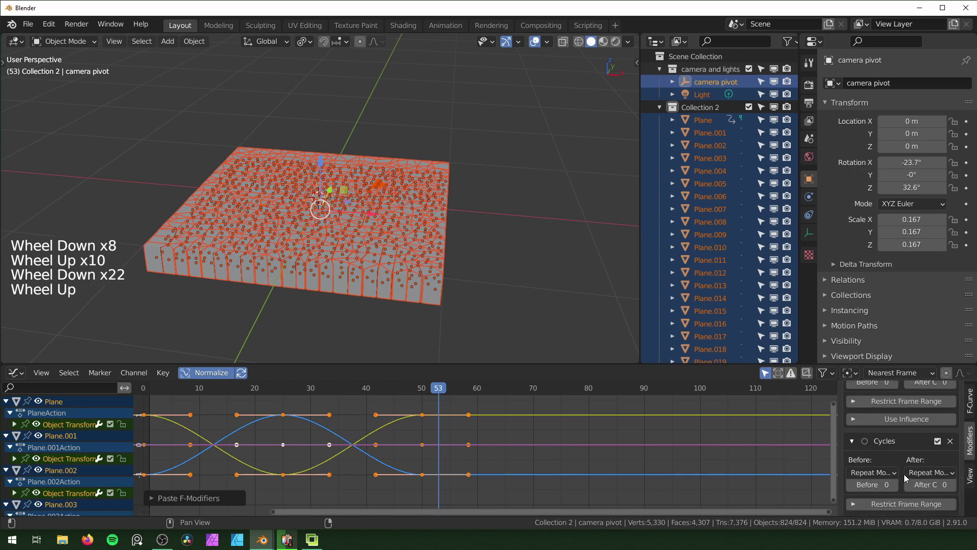
click(152, 498)
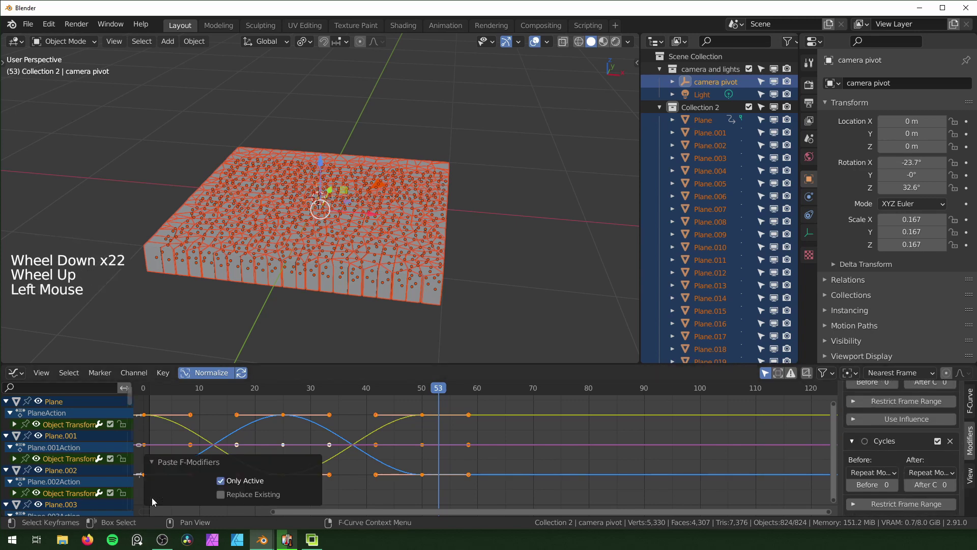
click(221, 493)
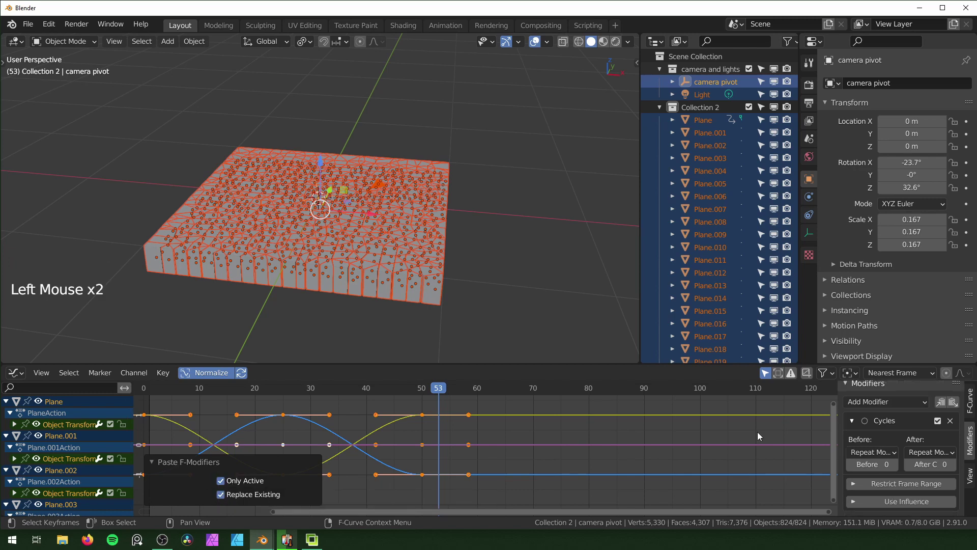
click(221, 480)
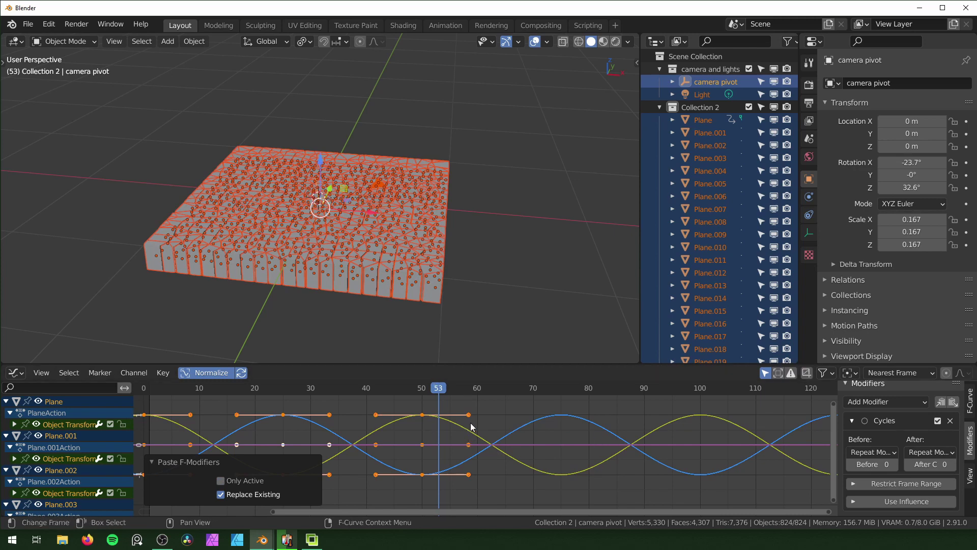
Step: Back in the timeline, play the looping animation beyond frame 190, then rewind to the start frame
key(ctrl+Tab)
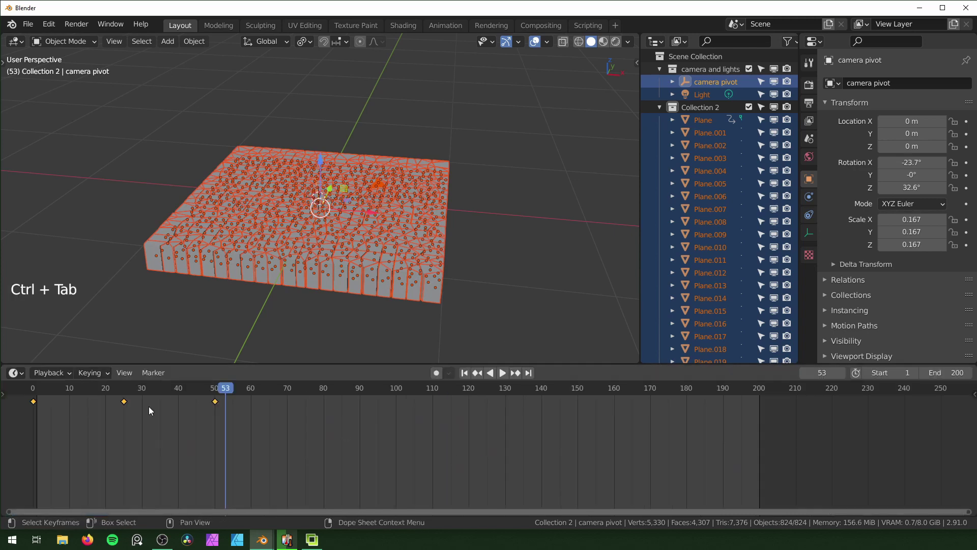
drag(236, 390, 44, 406)
key(space)
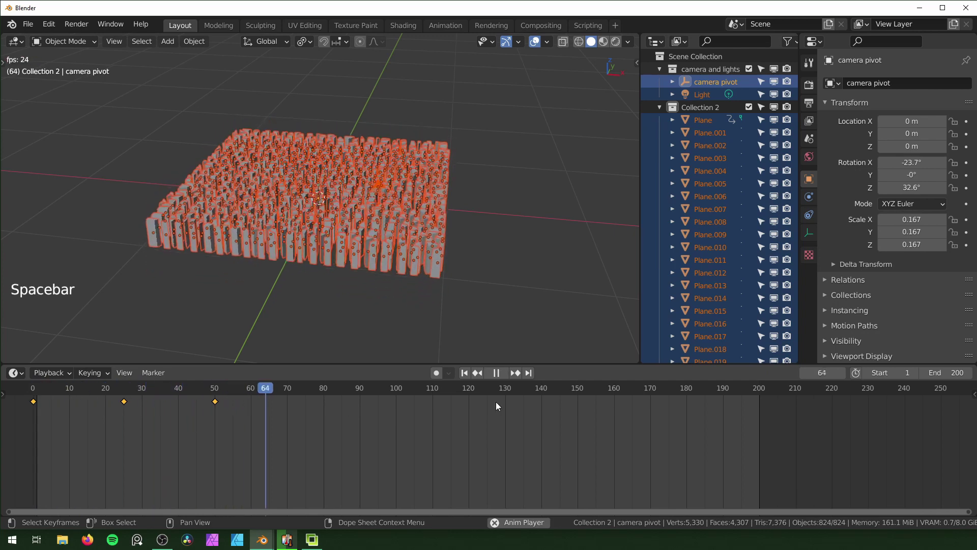
key(space)
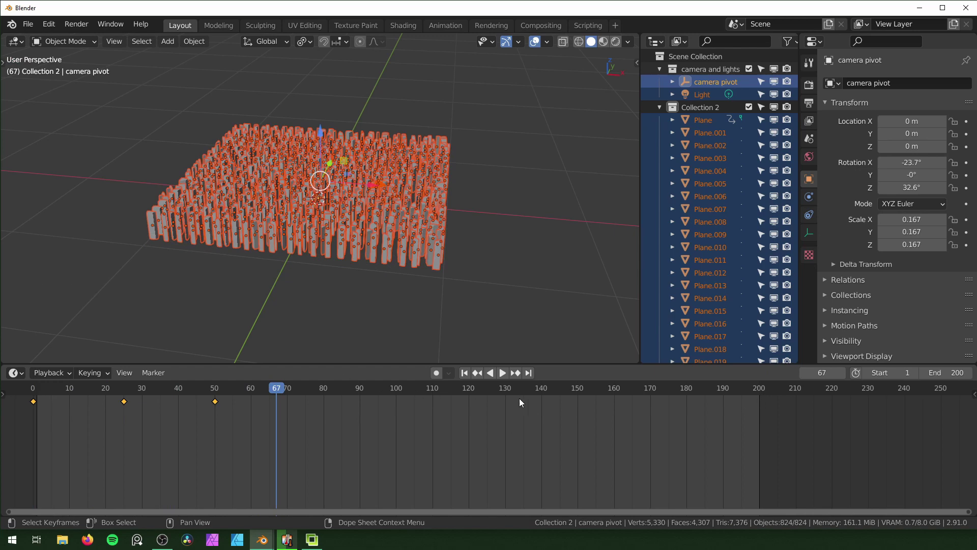
drag(519, 402, 716, 418)
key(space)
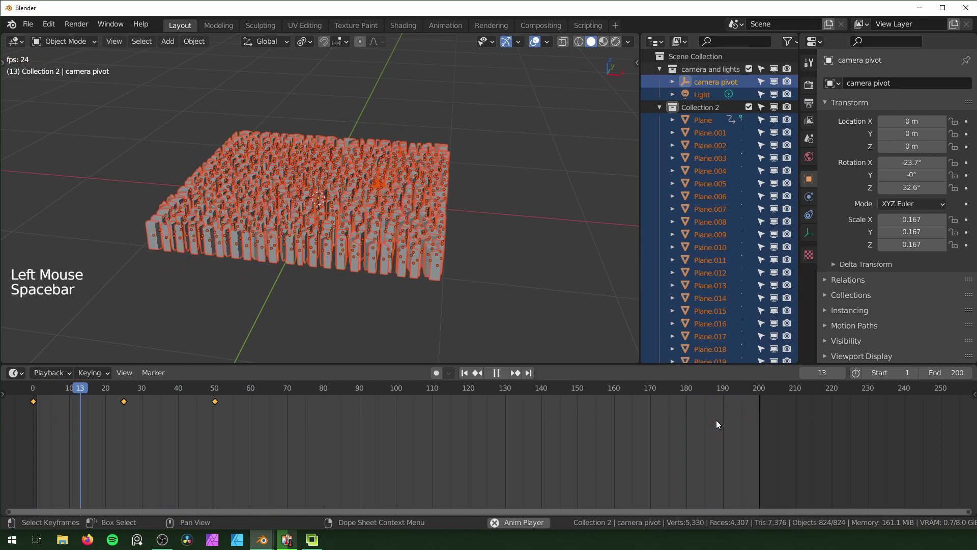
key(space)
click(131, 395)
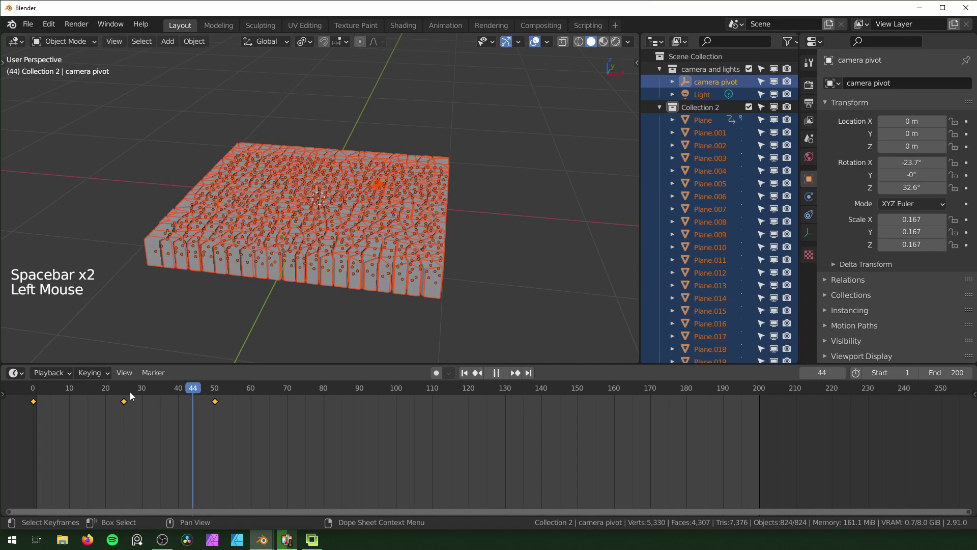
drag(130, 395, 29, 401)
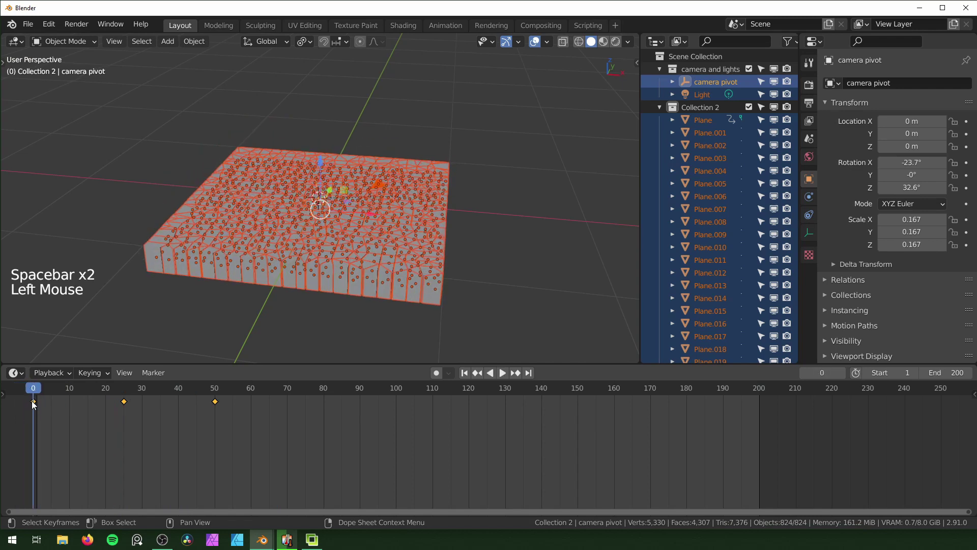
key(shift+Left)
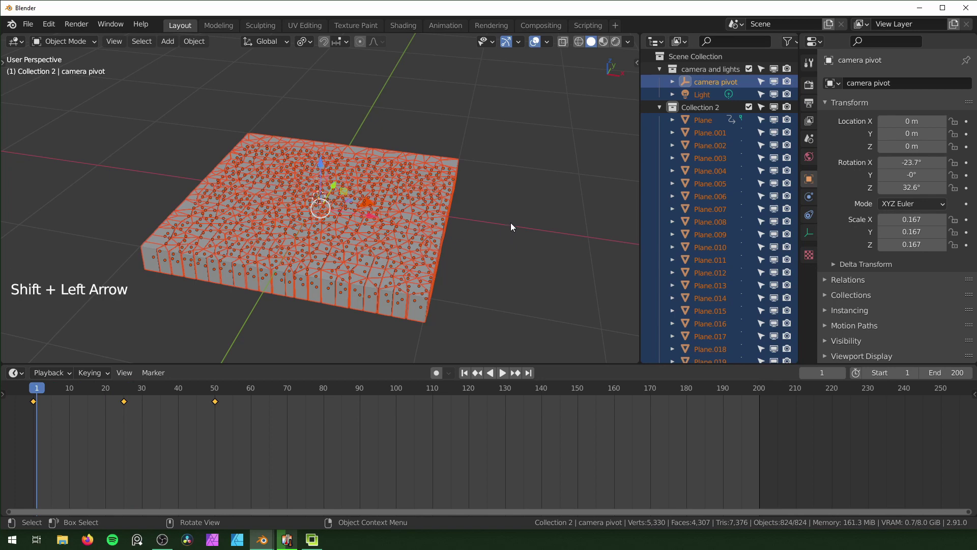
Step: At frame 0, apply Commotion's Offset Animation with offset 1.000 sorted by cursor
key(n)
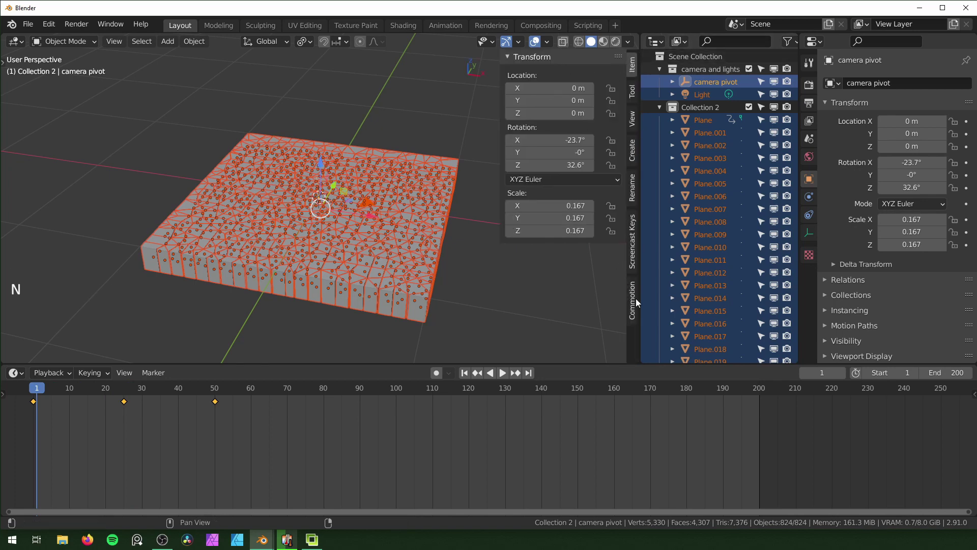
click(631, 299)
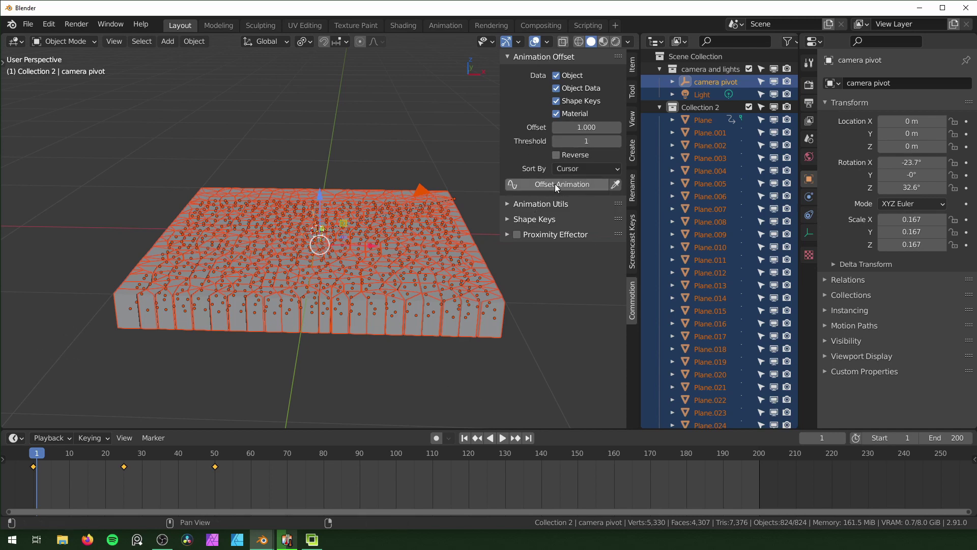
click(37, 458)
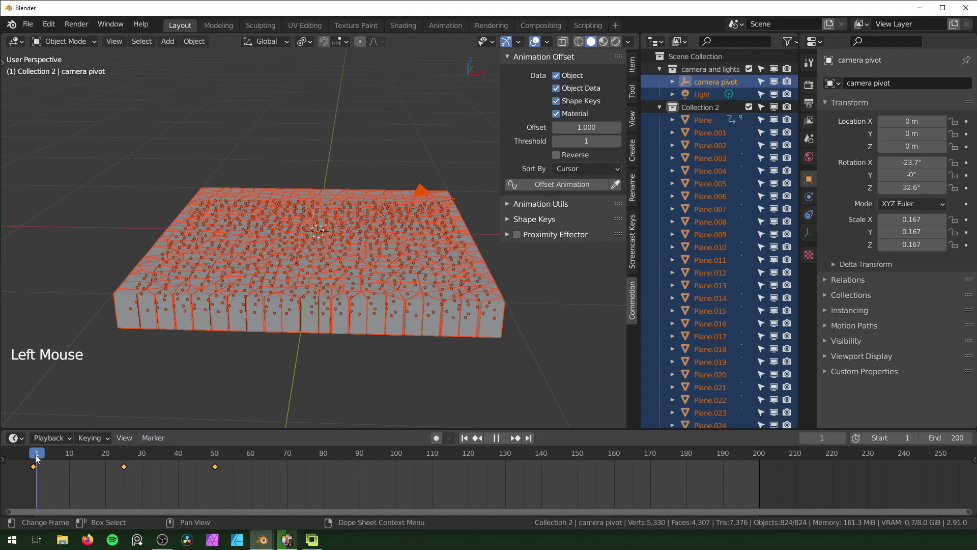
drag(36, 458, 33, 457)
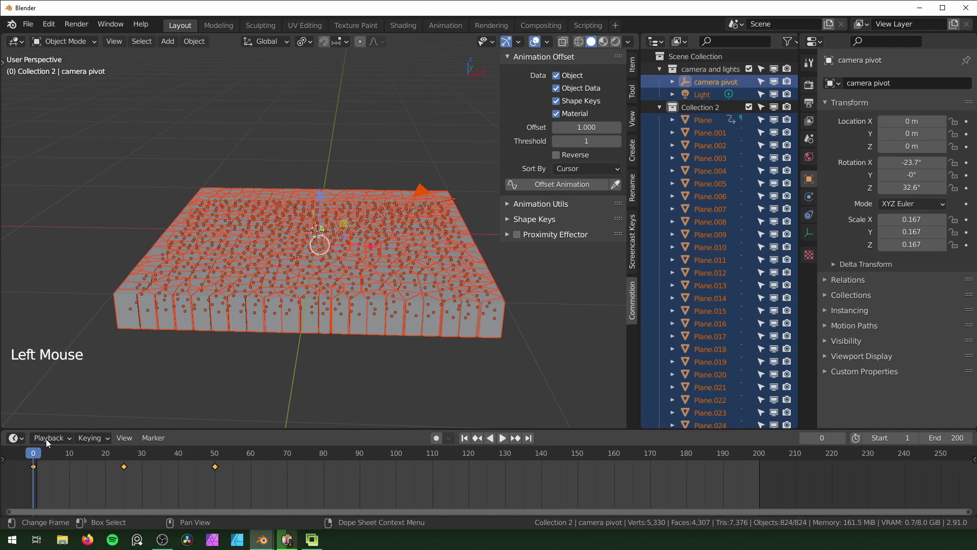
click(567, 184)
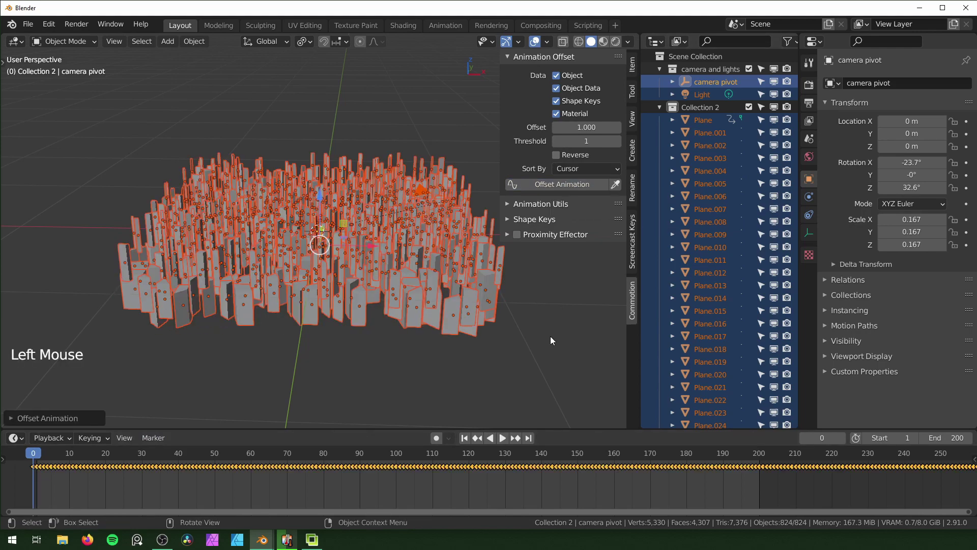
Step: Play the staggered rise through the camera view, stopping at frame 171, then orbit the slab
key(space)
click(571, 346)
middle_drag(571, 346, 517, 346)
scroll(488, 355, up, 2)
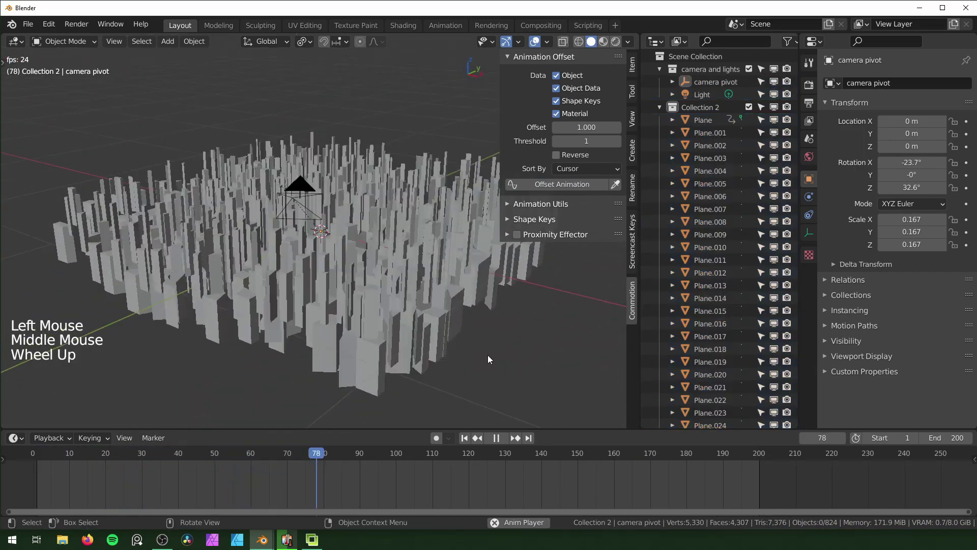
key(KP_0)
scroll(436, 272, up, 6)
scroll(435, 272, down, 1)
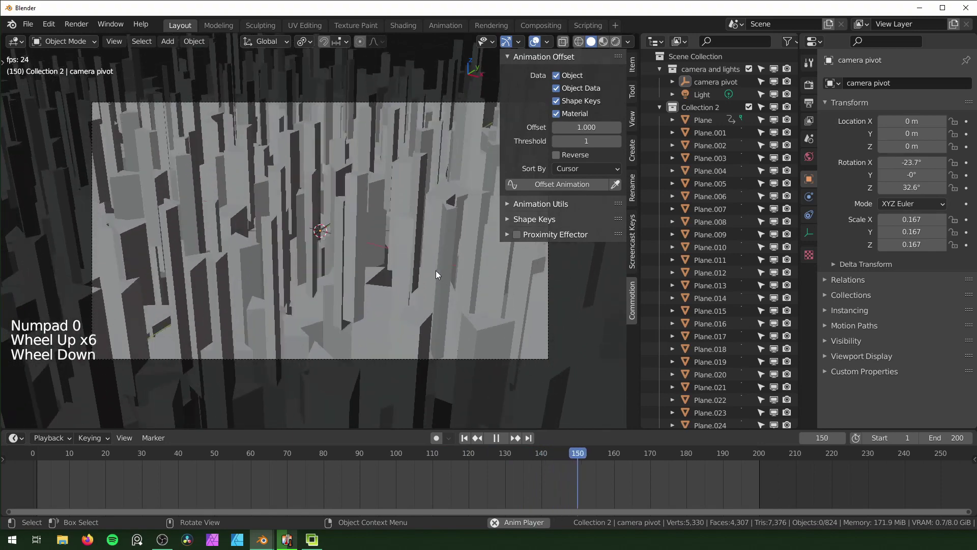
key(space)
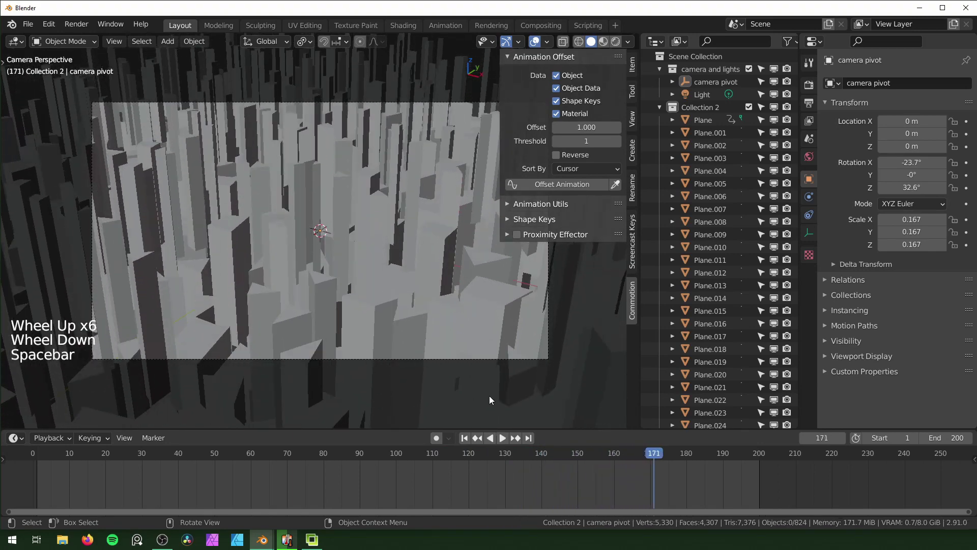
scroll(451, 340, down, 4)
middle_drag(451, 337, 479, 335)
scroll(478, 335, down, 7)
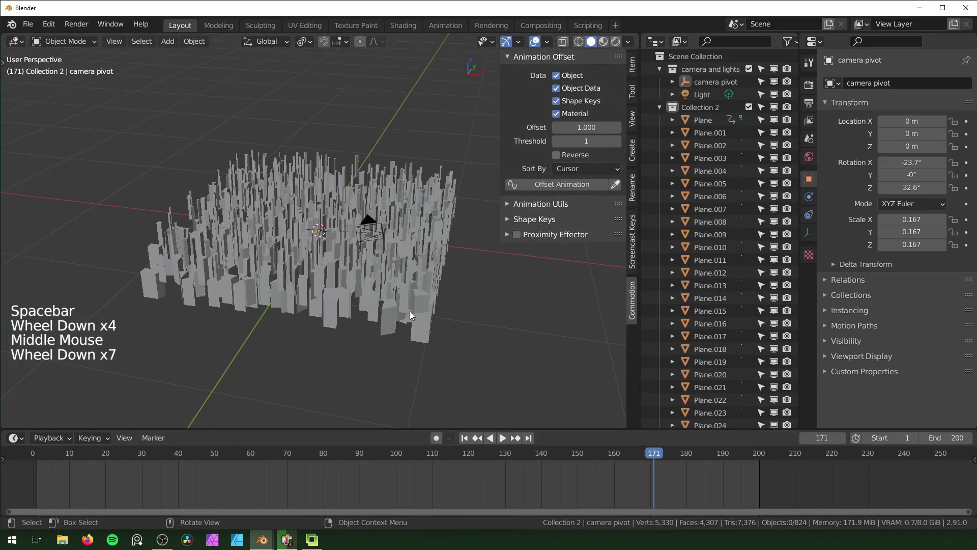
middle_drag(410, 310, 395, 215)
Step: Select all shards at frame 0 and reapply Offset Animation with a 0.100 offset
key(a)
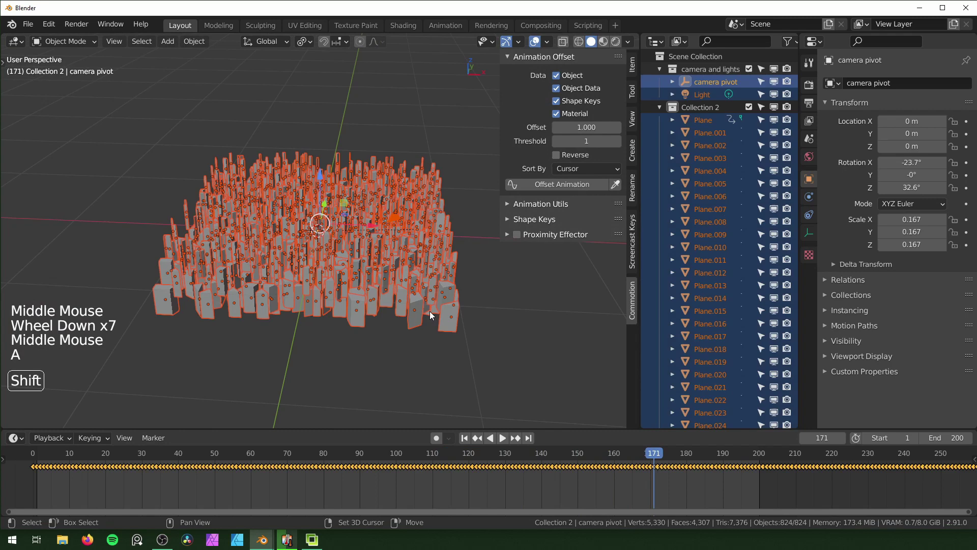
key(shift+Left)
key(Left)
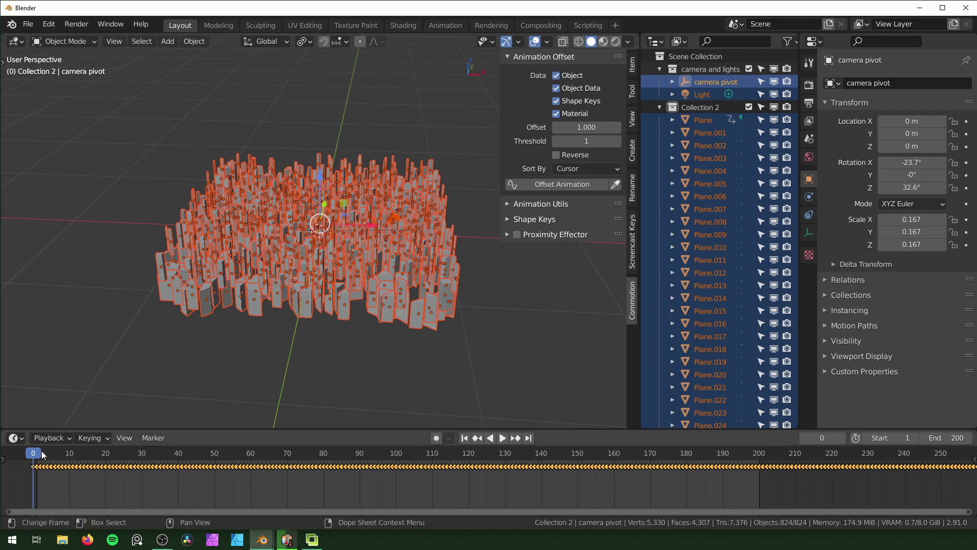
drag(36, 454, 36, 460)
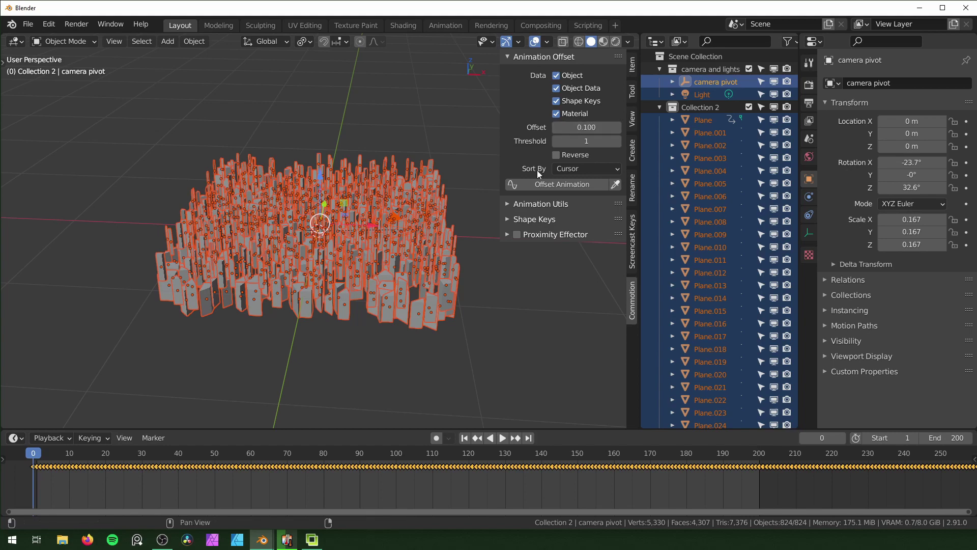
click(551, 185)
Step: Play the tighter ripple, stopping at frame 126, and review it from top-down and oblique angles
click(504, 285)
key(space)
scroll(466, 308, up, 2)
middle_drag(504, 285, 490, 311)
scroll(355, 264, down, 1)
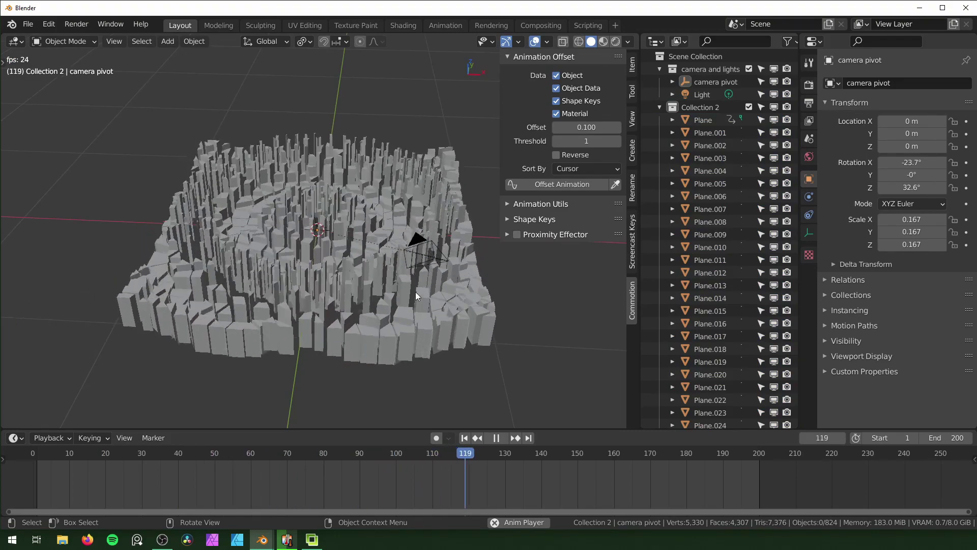
key(space)
middle_drag(423, 295, 564, 175)
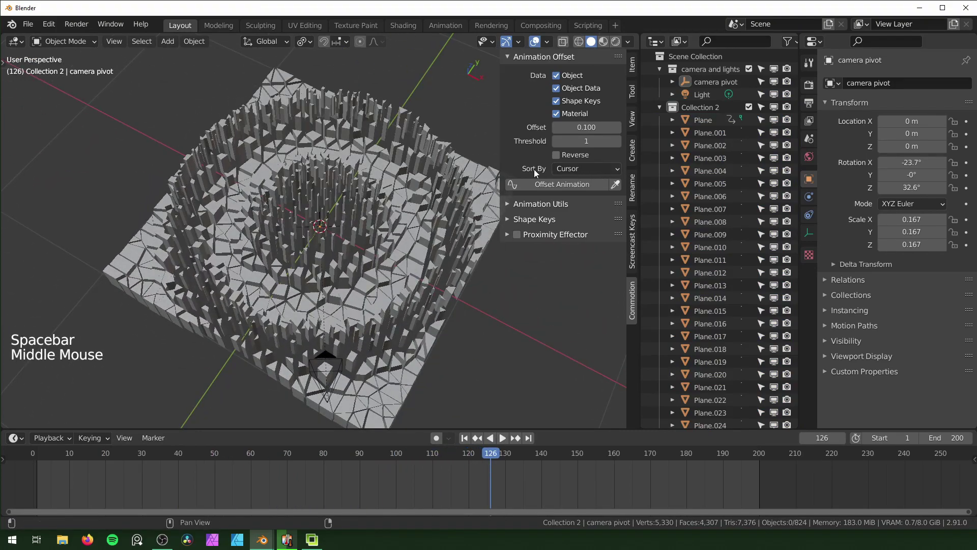
middle_drag(458, 214, 327, 220)
drag(384, 447, 35, 502)
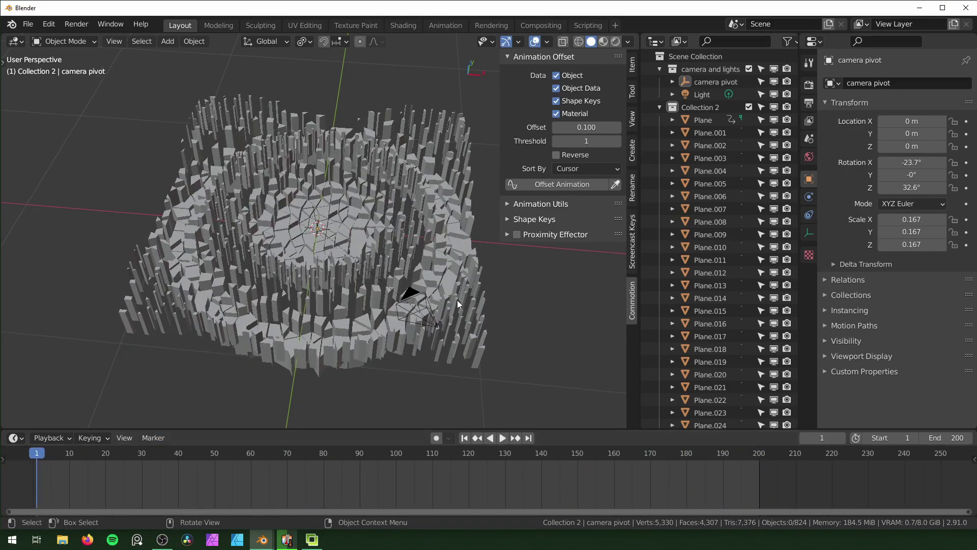
Step: Return to frame 0, select all shards and reapply the animation offset
middle_drag(441, 334, 3, 421)
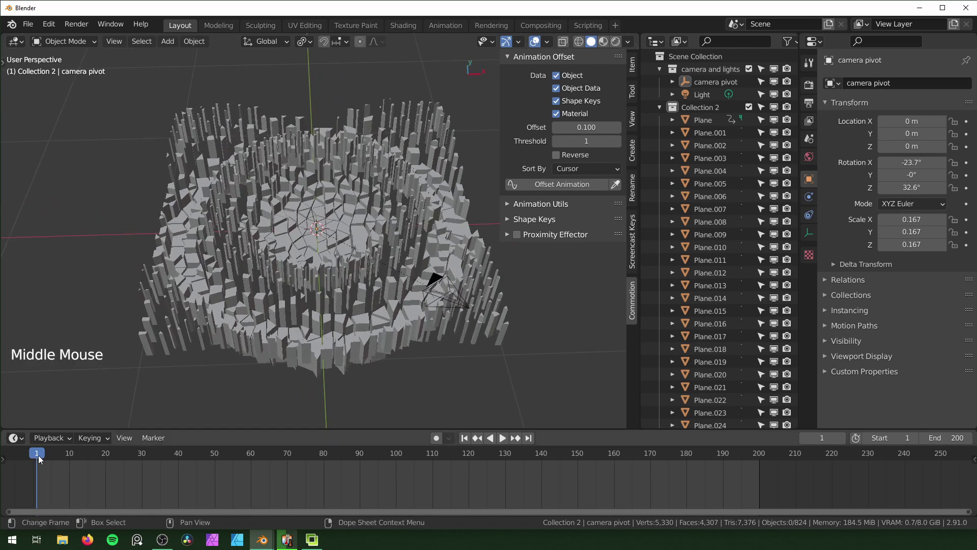
drag(38, 455, 38, 457)
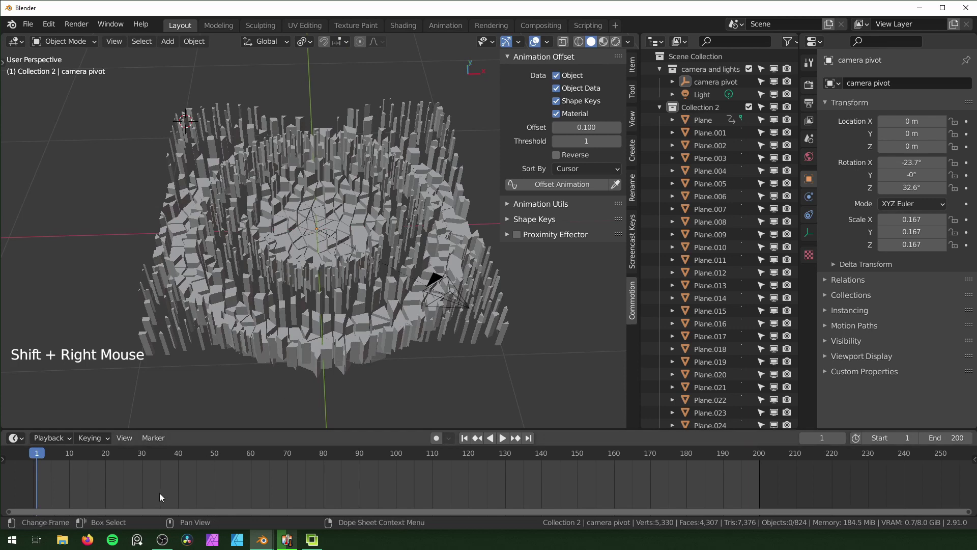
key(Left)
key(a)
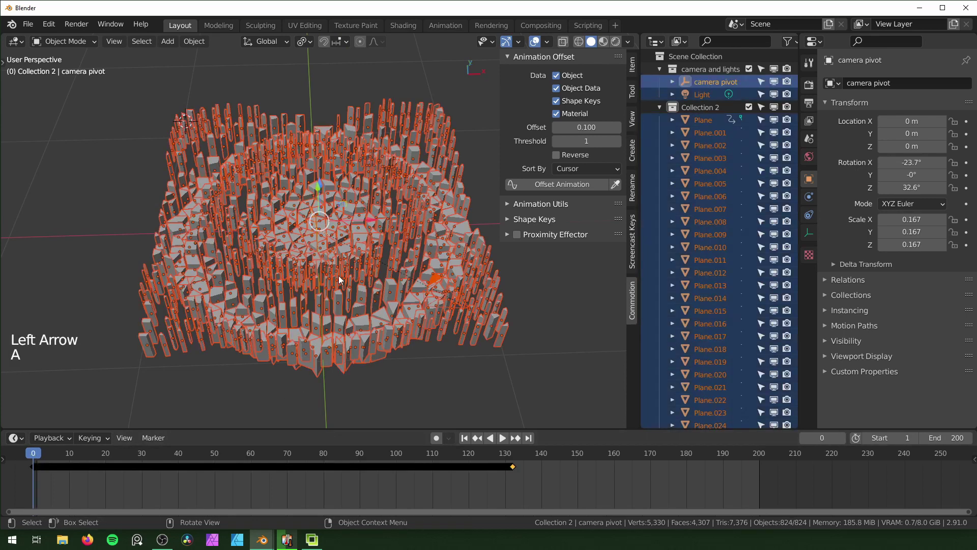
click(555, 185)
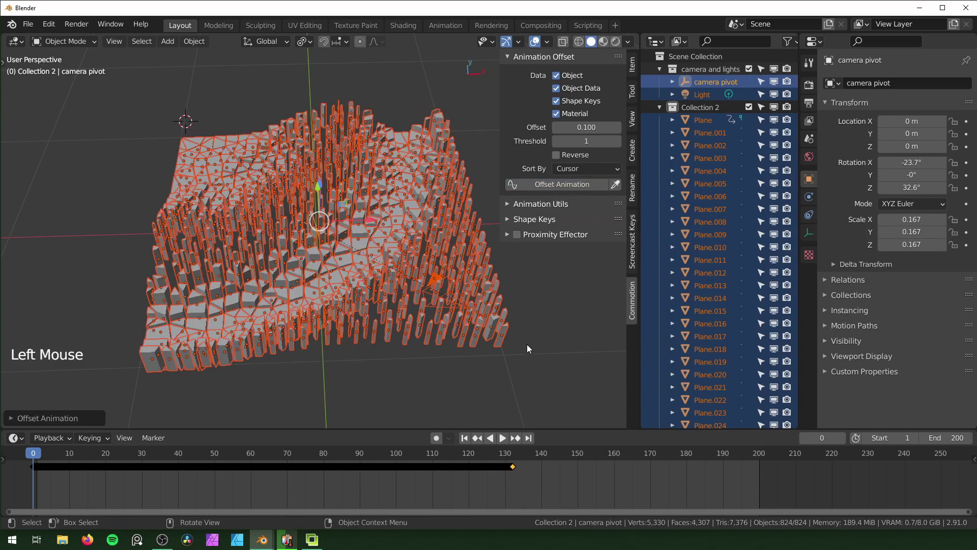
Step: Play the re-offset rise while orbiting the slab, then stop playback
middle_drag(526, 344, 505, 347)
key(space)
middle_drag(386, 321, 115, 146)
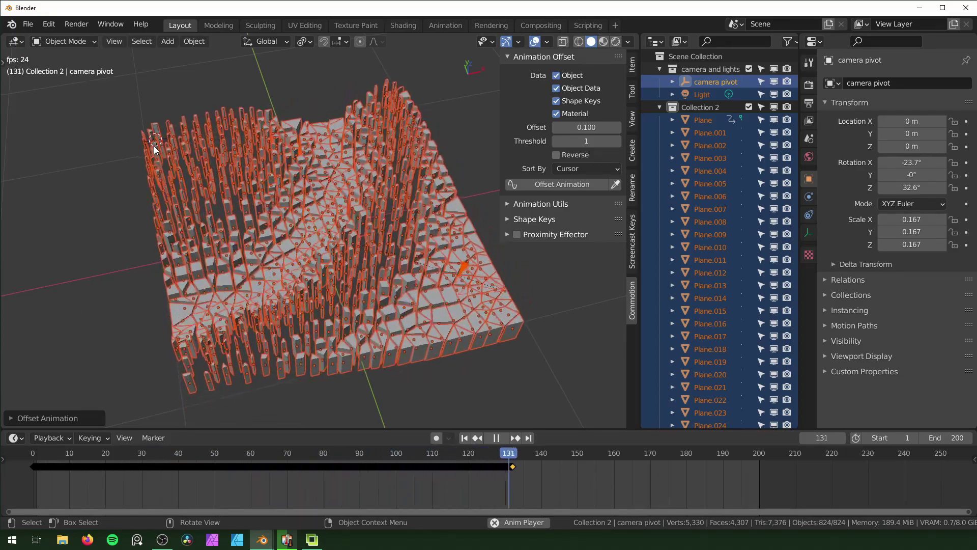
key(space)
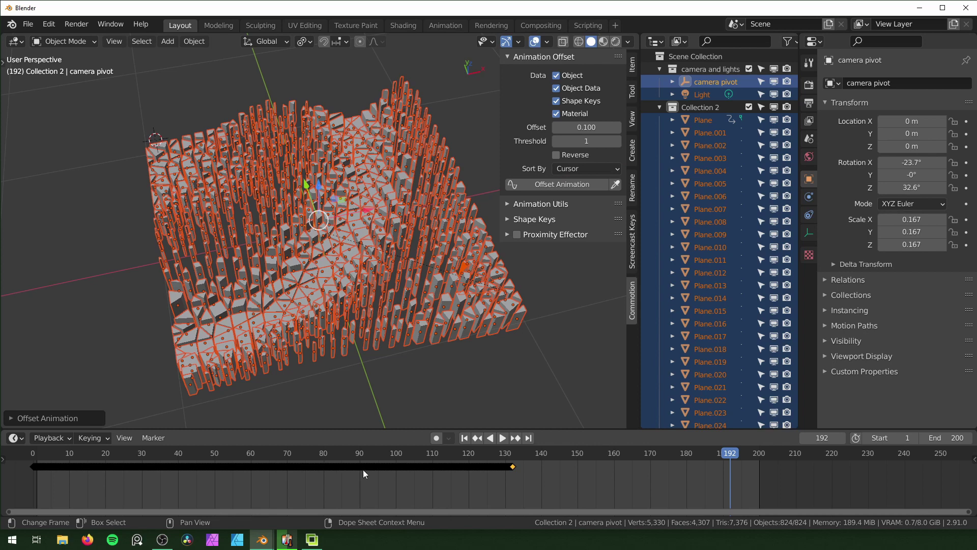
Step: Reapply Offset Animation with a 0 offset from frame 0 and scrub to see all shards rise together
key(shift+Left)
key(Left)
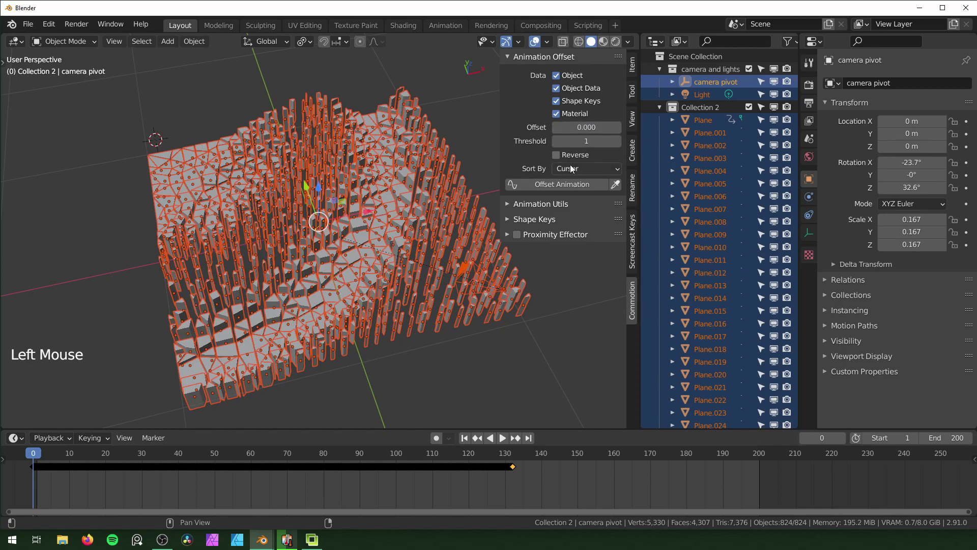
click(566, 185)
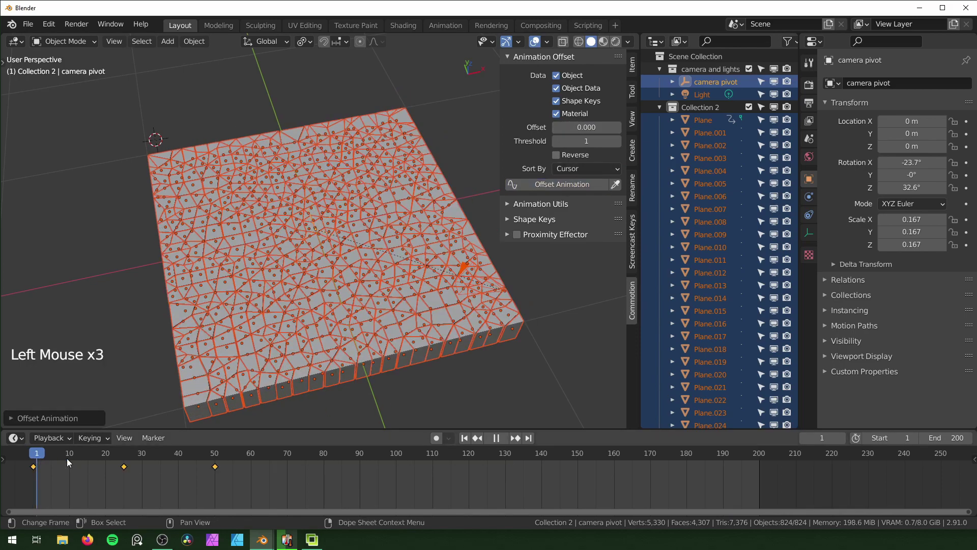
drag(66, 458, 141, 490)
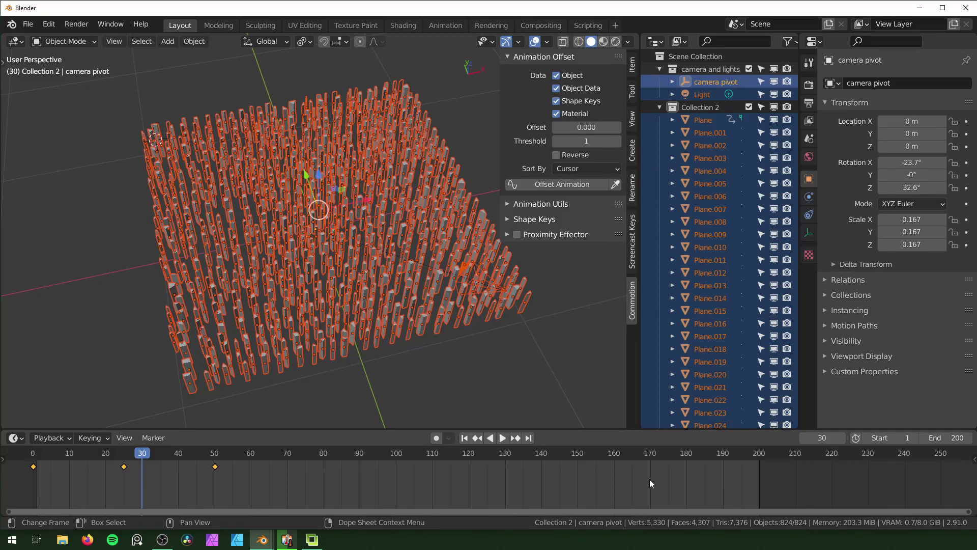
key(shift+Left)
key(Left)
click(598, 171)
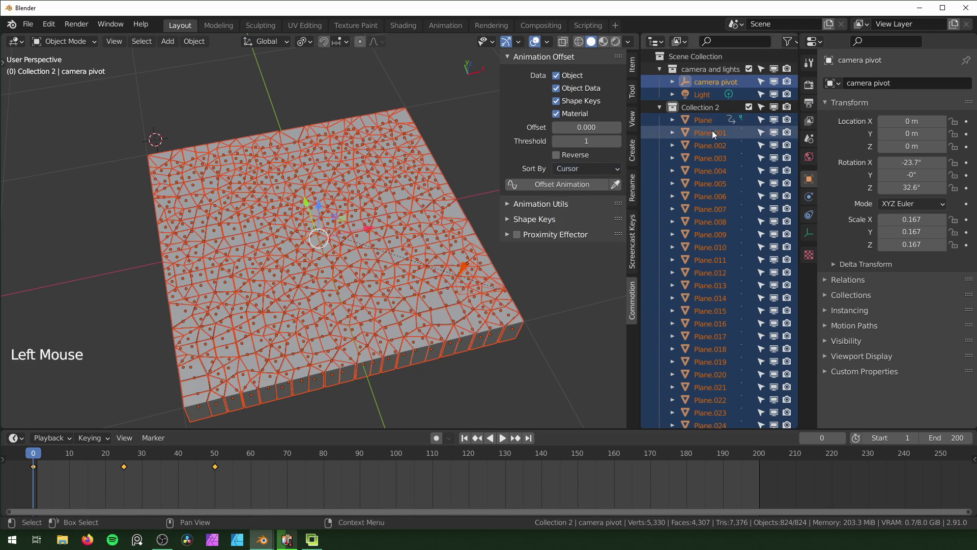
Step: Select objects in the outliner, stepping from Plane down to Plane.013 and back
click(699, 122)
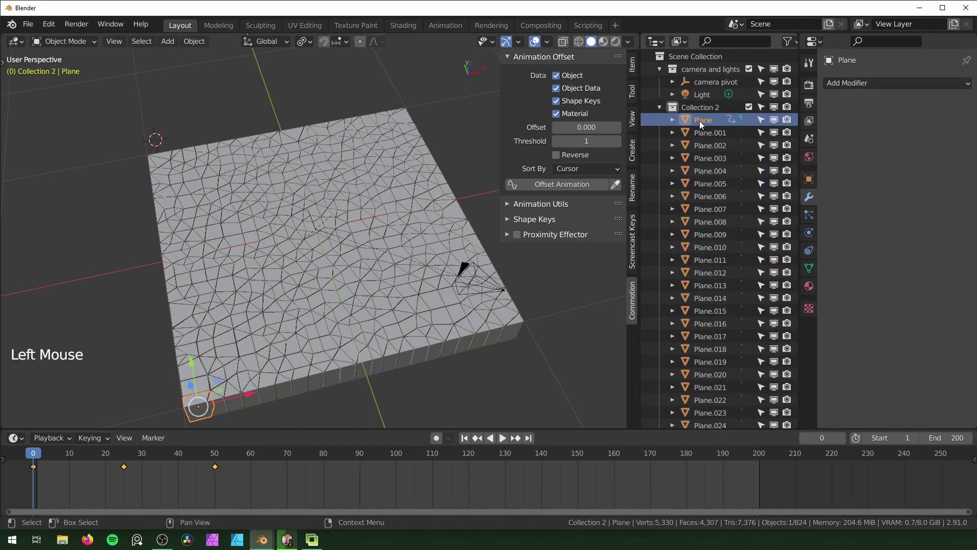
key(Down)
key(Down)
key(Down)
key(Down)
key(Down)
key(Down)
key(Down)
key(Down)
key(Down)
key(Down)
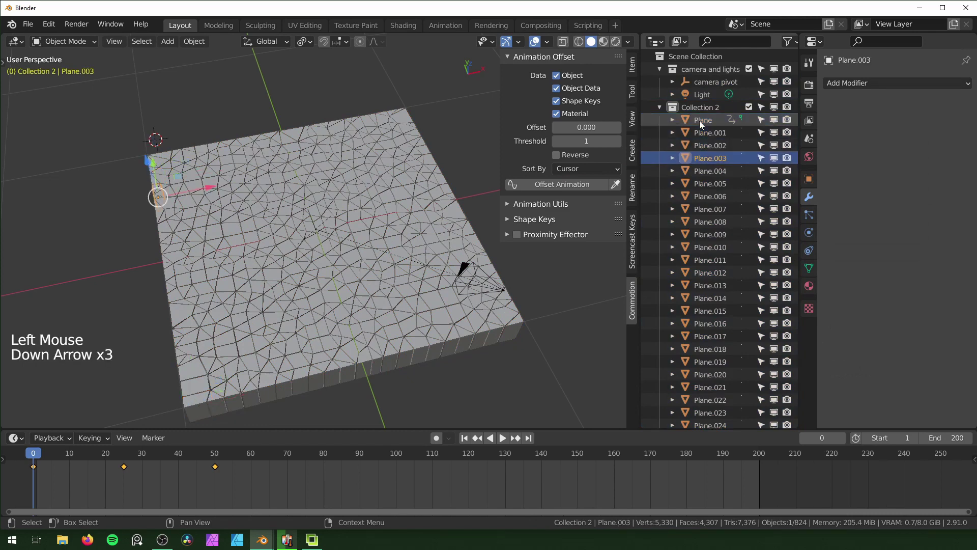
key(Down)
key(Down)
key(Down)
key(Down)
key(Down)
key(Down)
key(Down)
key(Down)
key(Down)
key(Down)
key(Down)
key(Up)
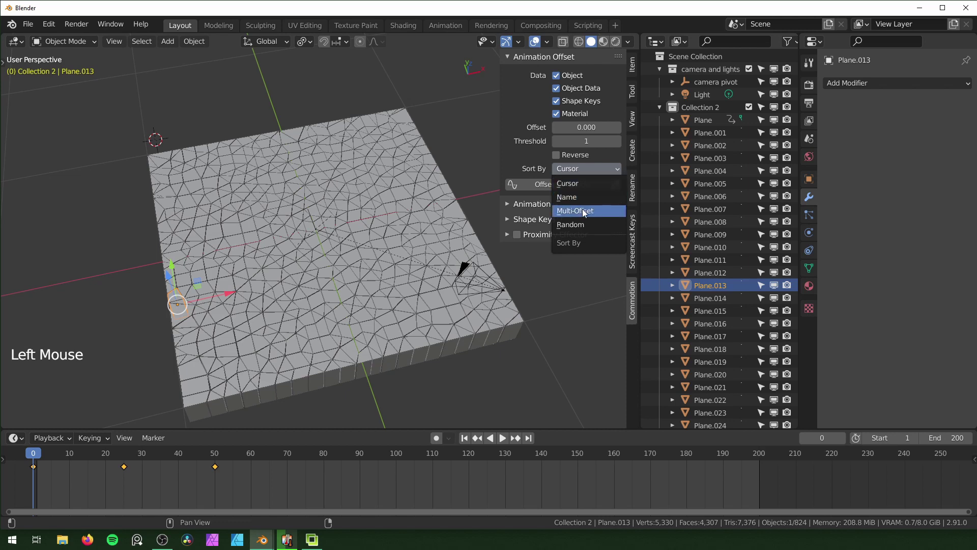
Step: Sort by Random, reapply the 0.1 offset, and play the staggered rise
click(570, 224)
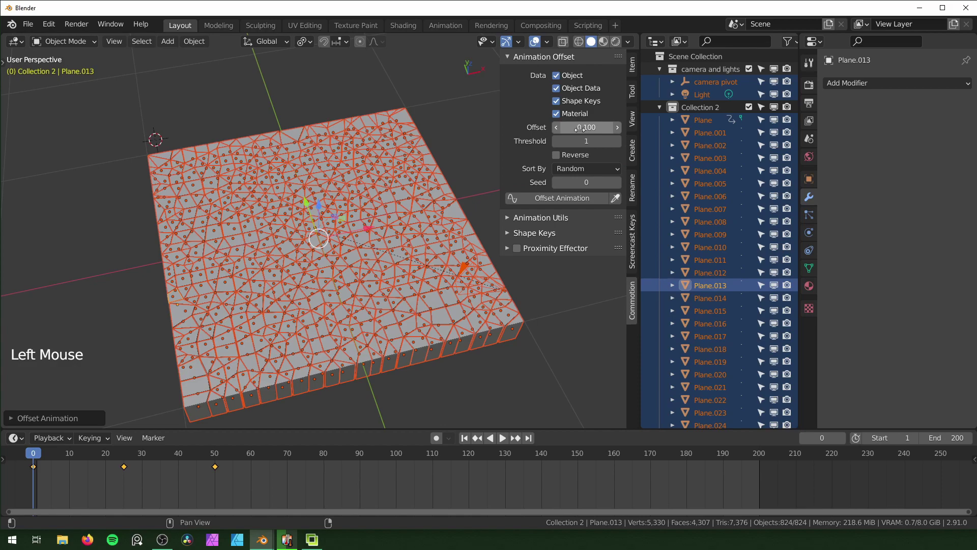
click(538, 200)
click(551, 364)
key(space)
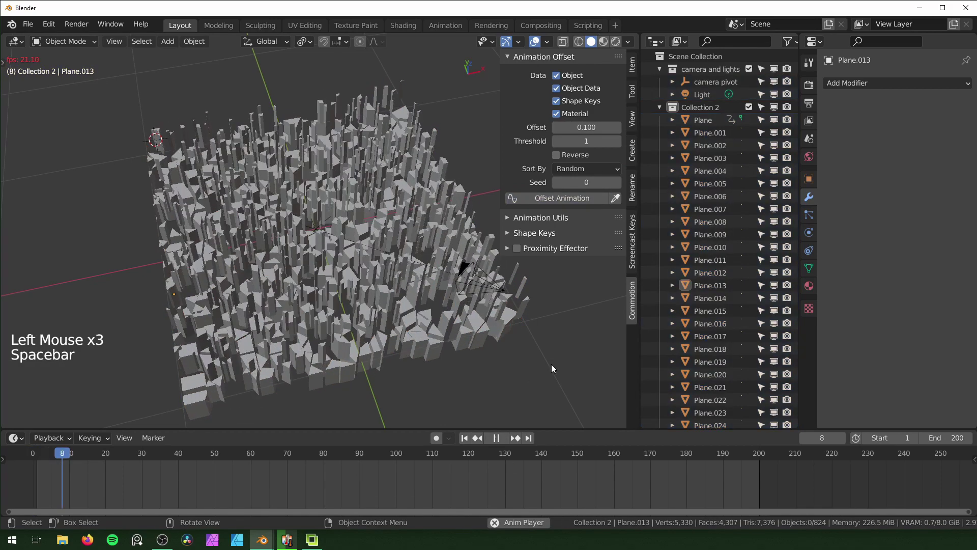
middle_drag(551, 364, 506, 344)
Step: Stop playback, select all shard keyframes and set their interpolation to Bounce easing
key(space)
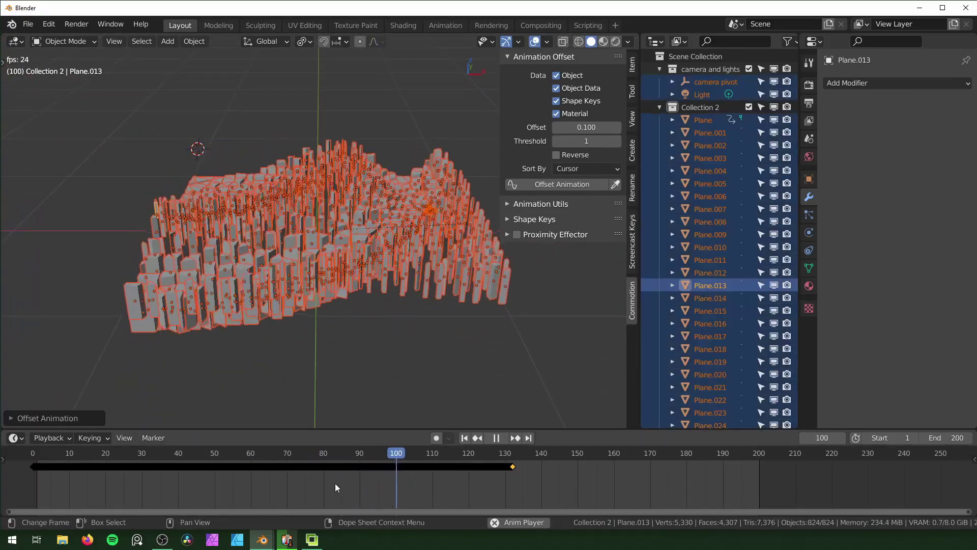
key(a)
key(t)
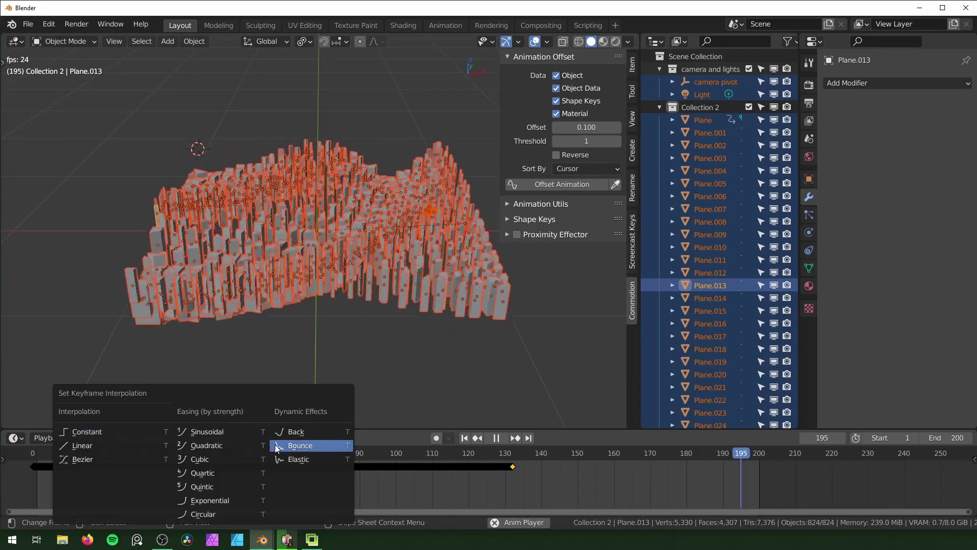
click(277, 489)
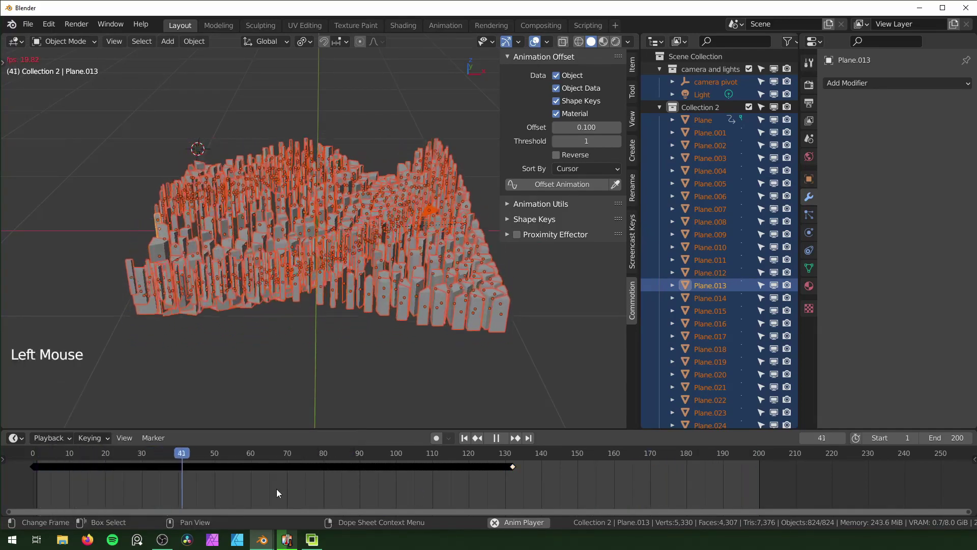
key(a)
key(t)
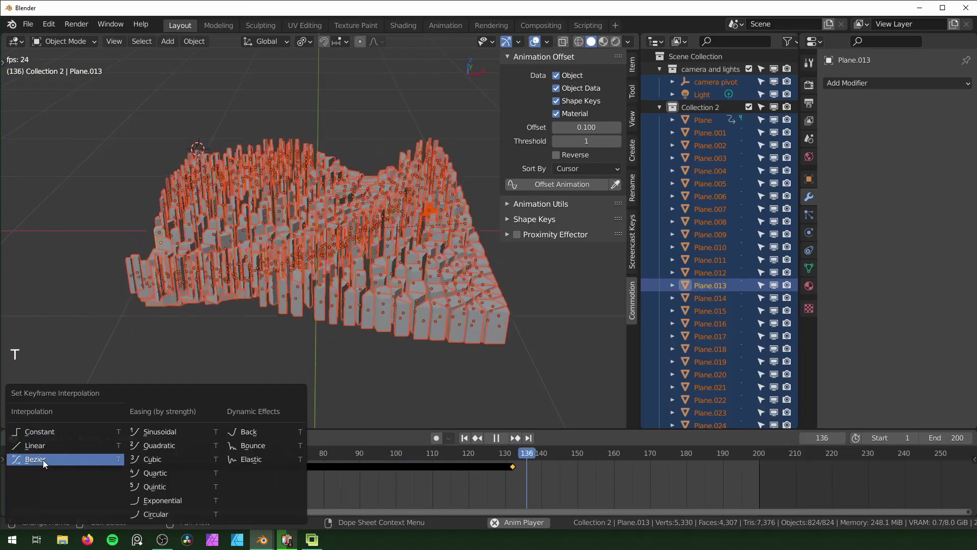
click(46, 446)
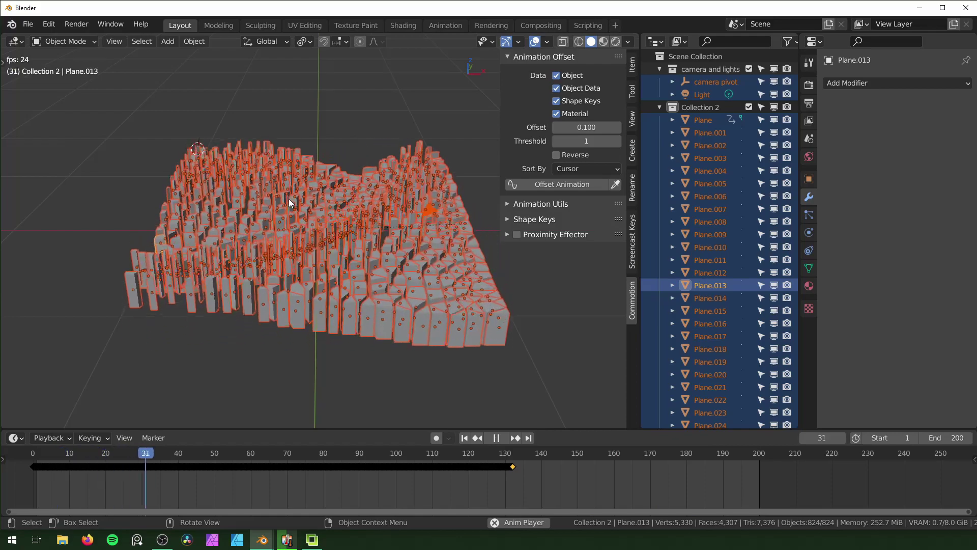
middle_drag(348, 370, 351, 407)
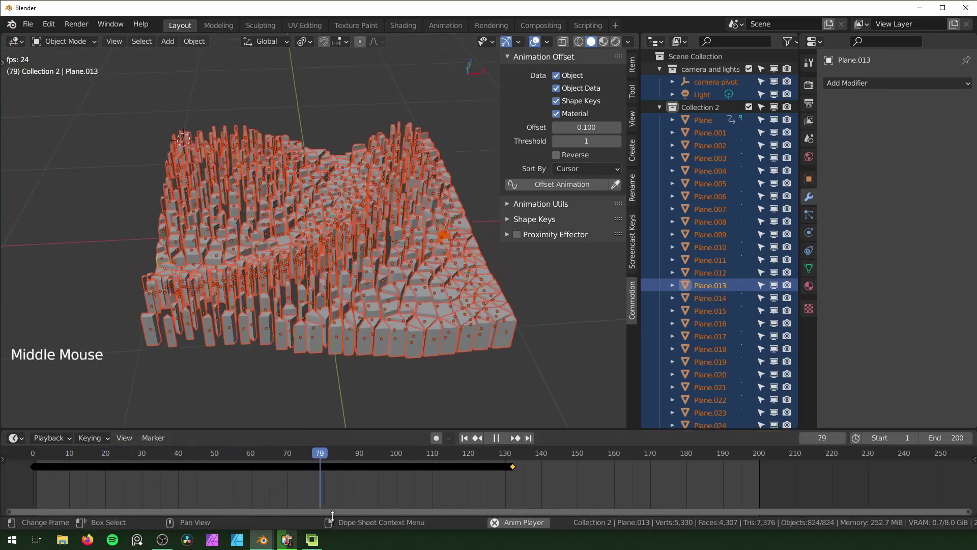
key(t)
key(t)
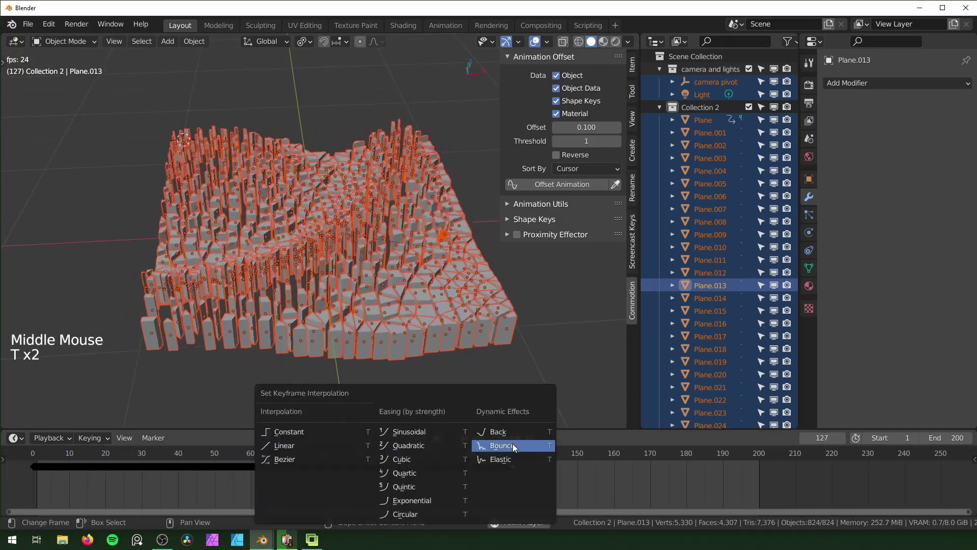
click(512, 444)
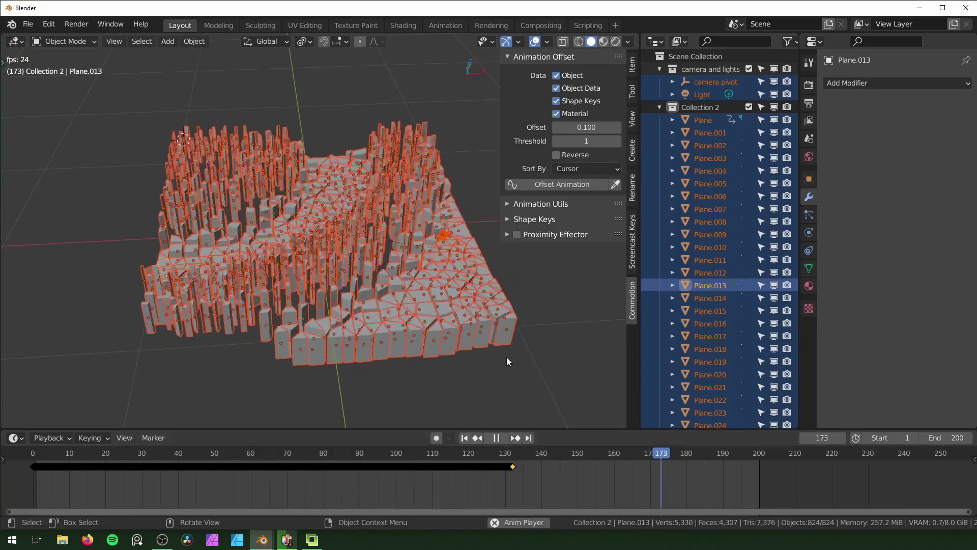
Step: Check the bouncing shards through the scene camera, then deselect all and orbit around the field
key(KP_0)
click(399, 89)
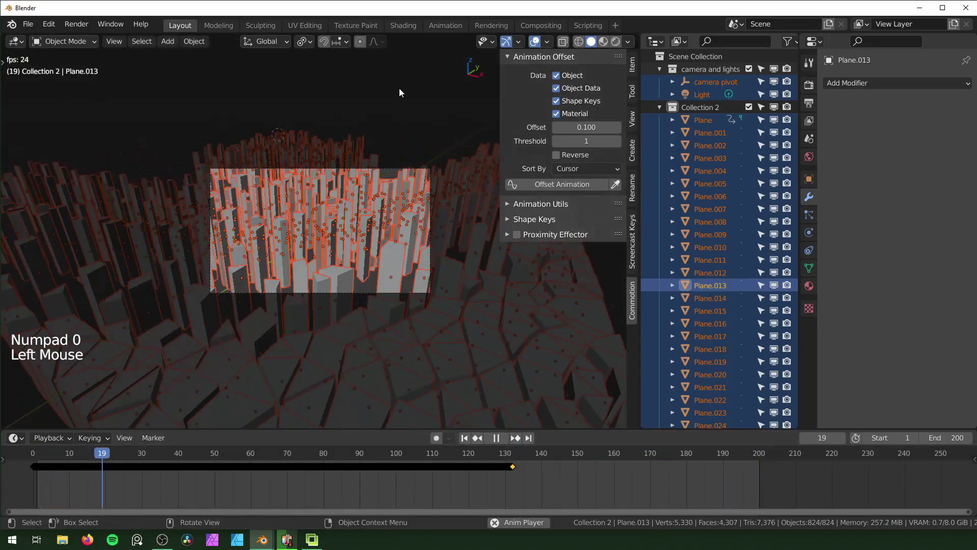
middle_drag(326, 237, 372, 253)
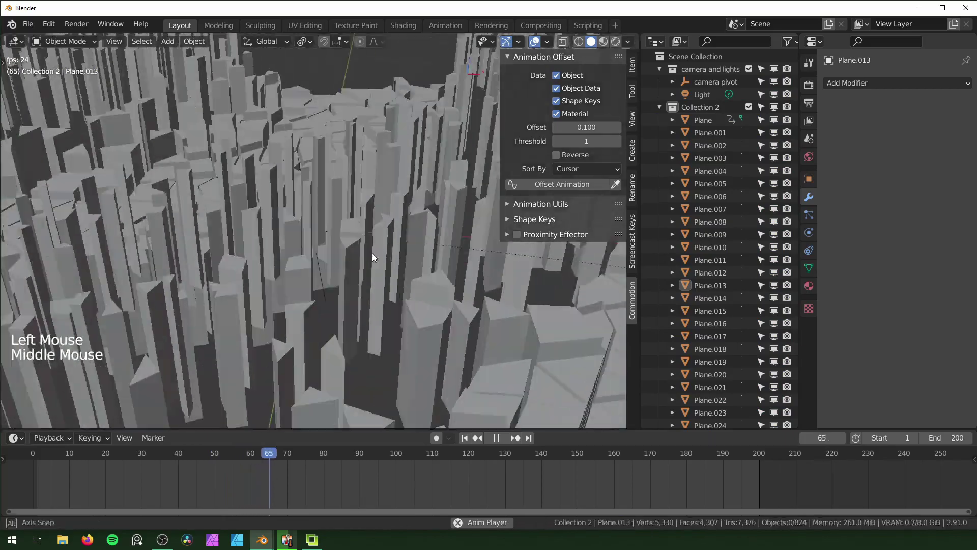
scroll(374, 259, down, 5)
scroll(373, 258, down, 3)
scroll(357, 259, up, 3)
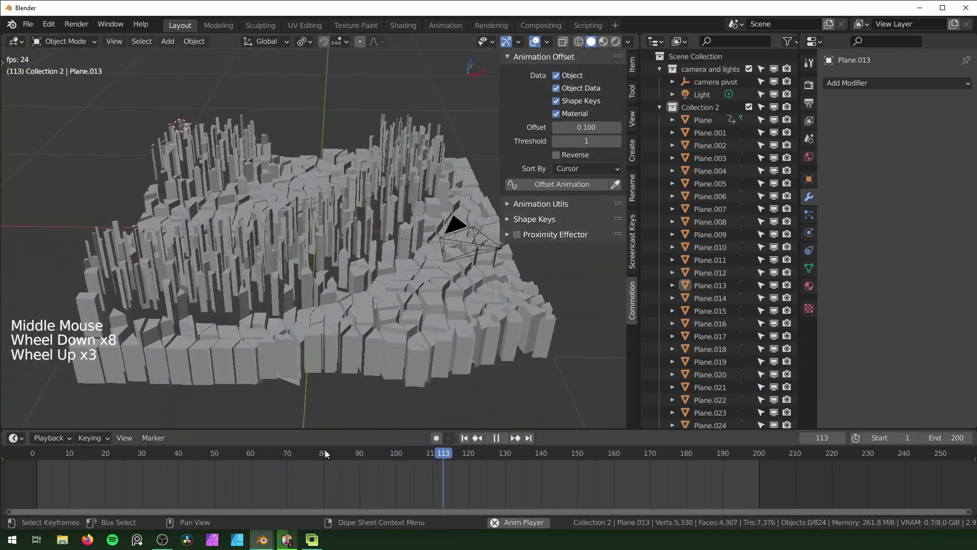
Step: Scale the camera pivot from 0.167 up to 0.224 to pull the camera shot back
key(a)
key(t)
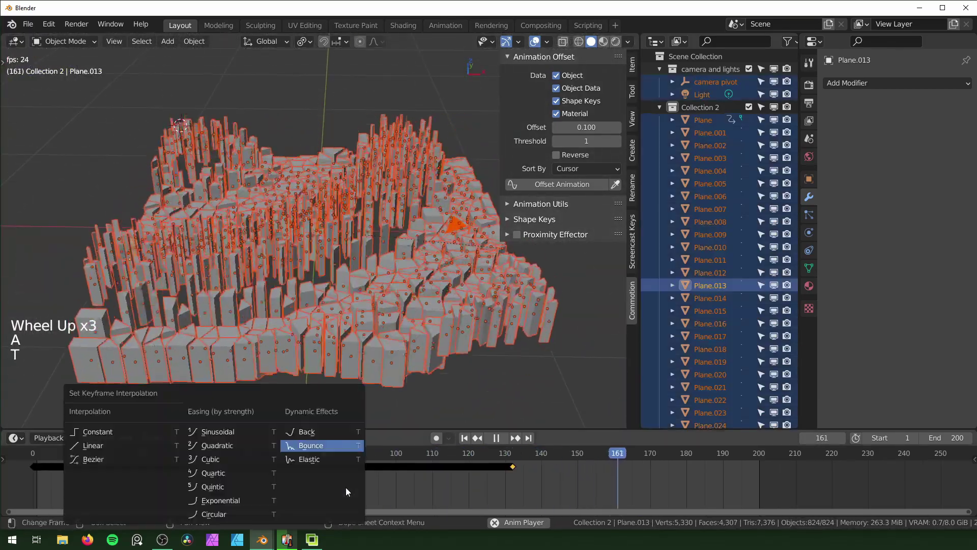
middle_click(154, 466)
key(KP_0)
click(716, 81)
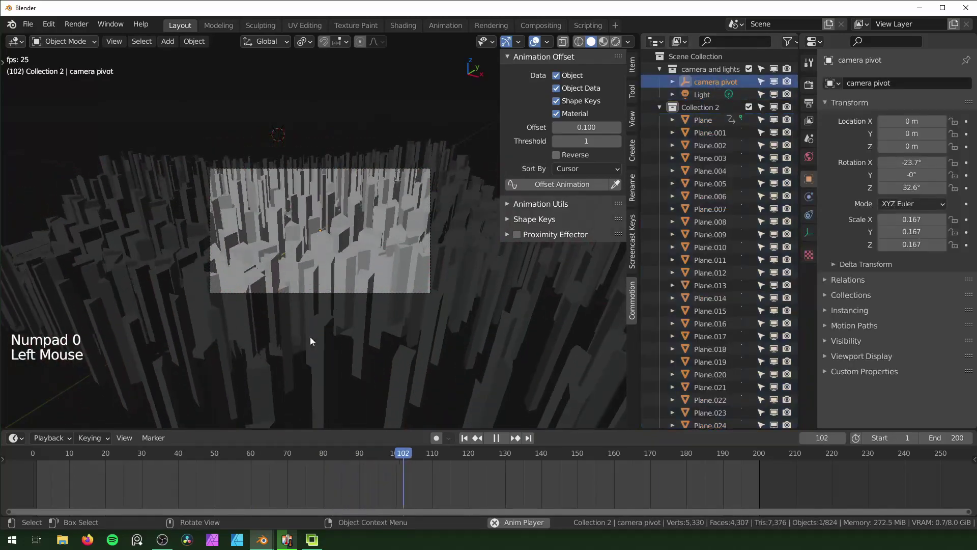
key(s)
click(420, 288)
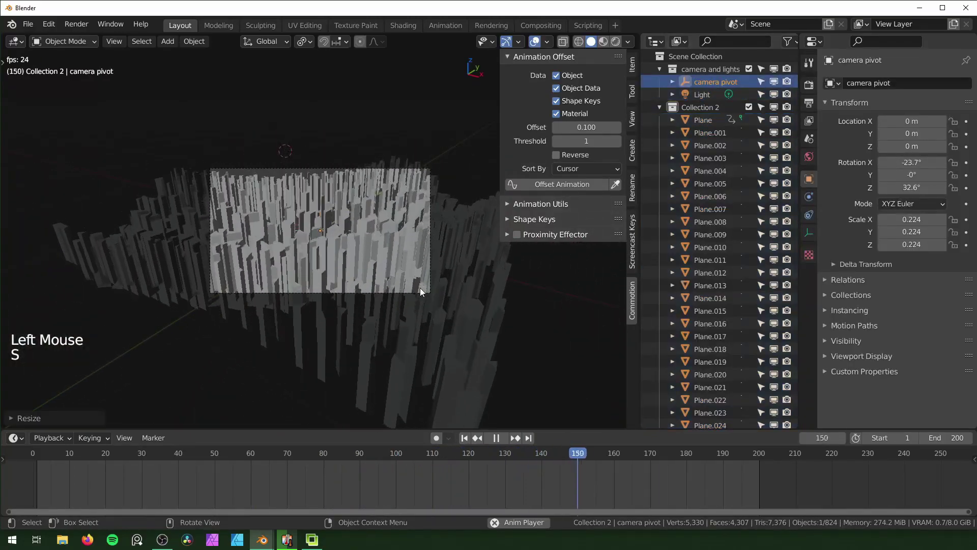